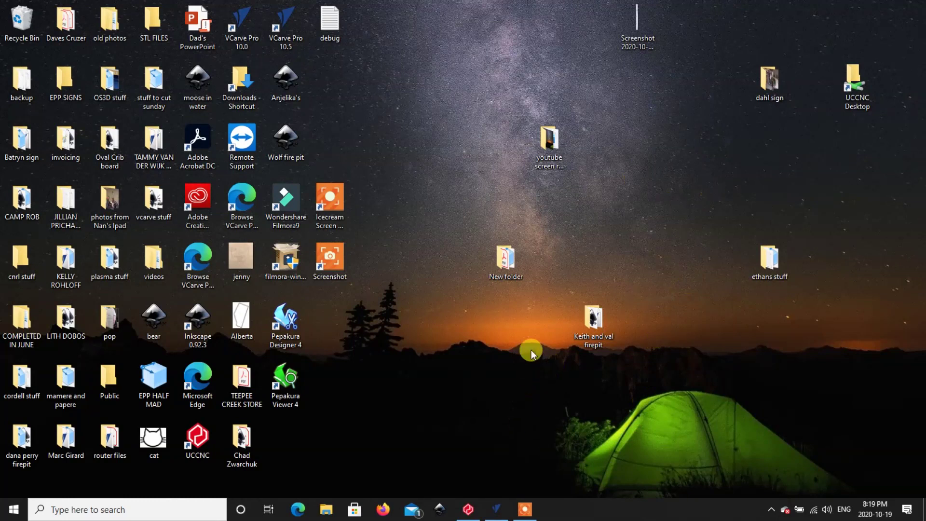
- Open the ONSITE 3D BOARDROOM MASTER design in VCarve Pro from the youtube screen recording folder
double_click(551, 147)
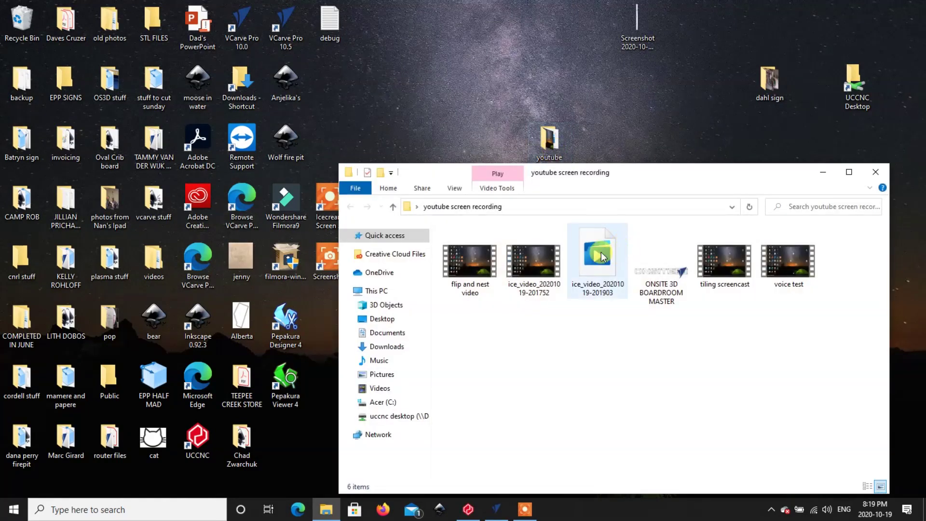
click(667, 272)
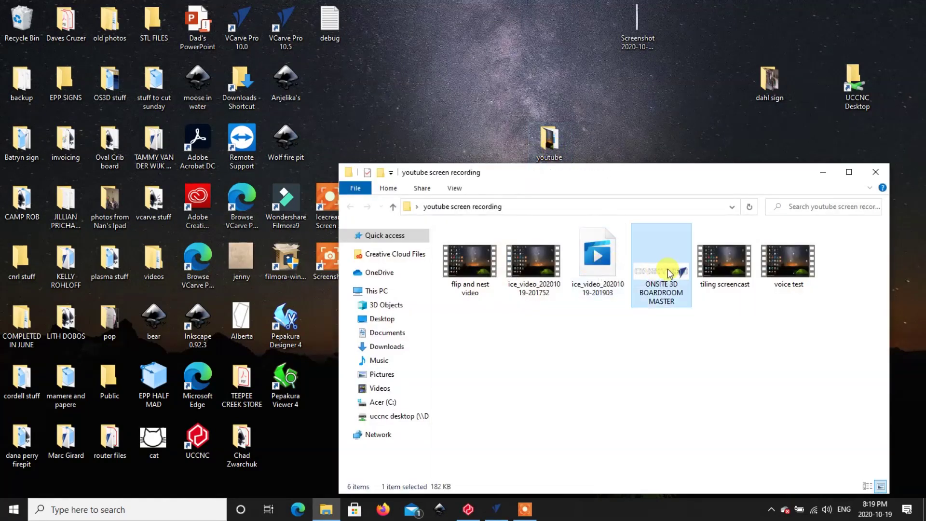
double_click(669, 273)
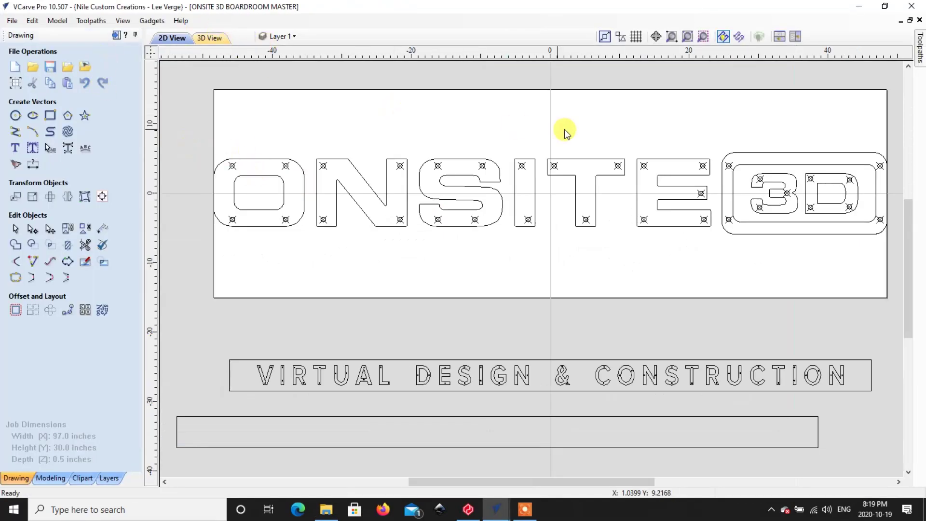
- Delete the ONSITE 3D letter outlines
click(195, 129)
drag(259, 156, 894, 254)
right_click(812, 196)
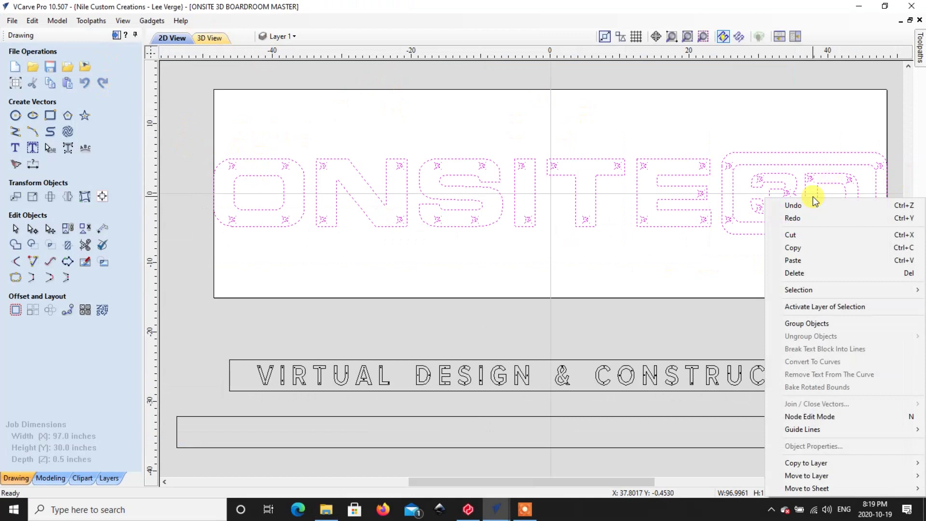
click(813, 274)
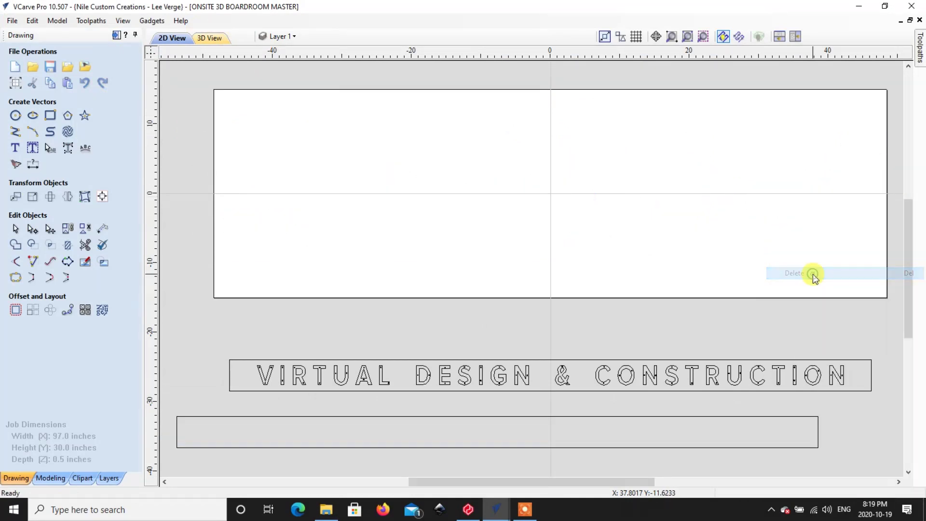
- Delete the empty bottom rectangle
click(563, 415)
right_click(564, 415)
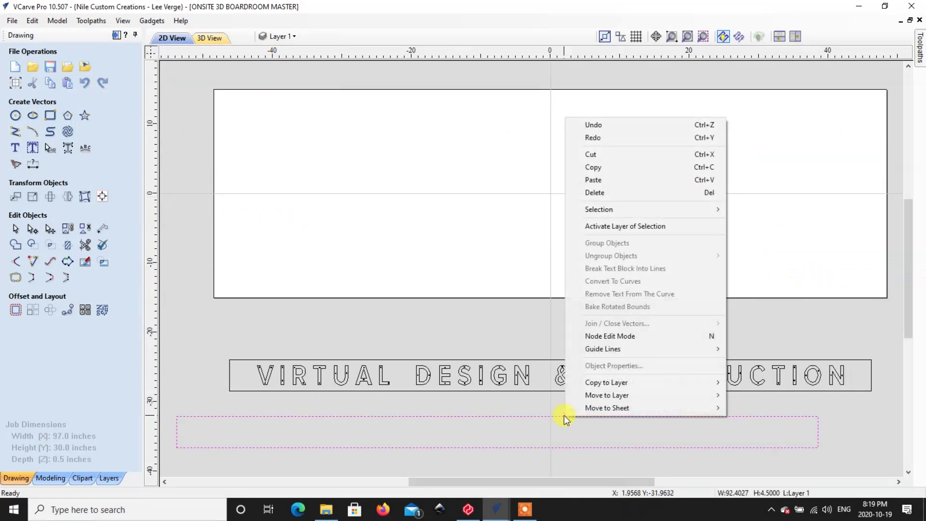
click(610, 193)
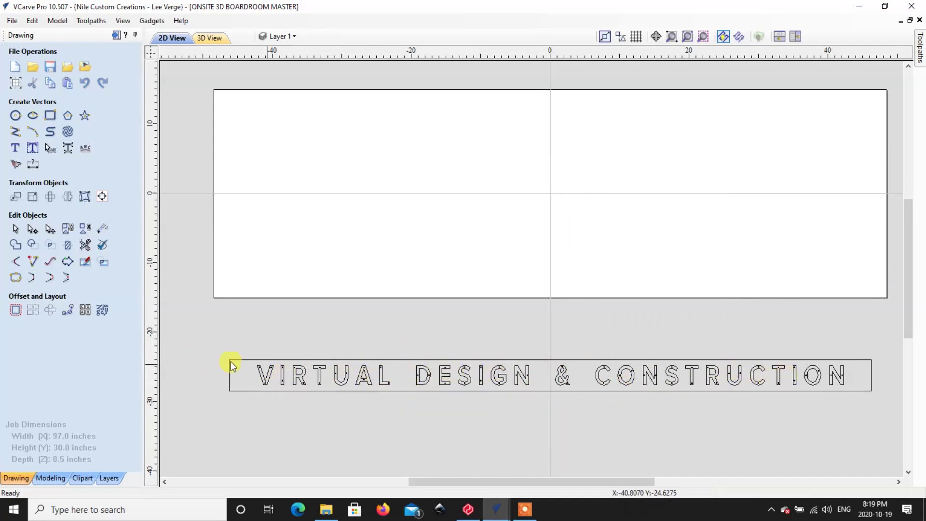
- Rotate the VIRTUAL DESIGN & CONSTRUCTION text 90 degrees with Transform Objects, then deselect it
drag(212, 347, 897, 404)
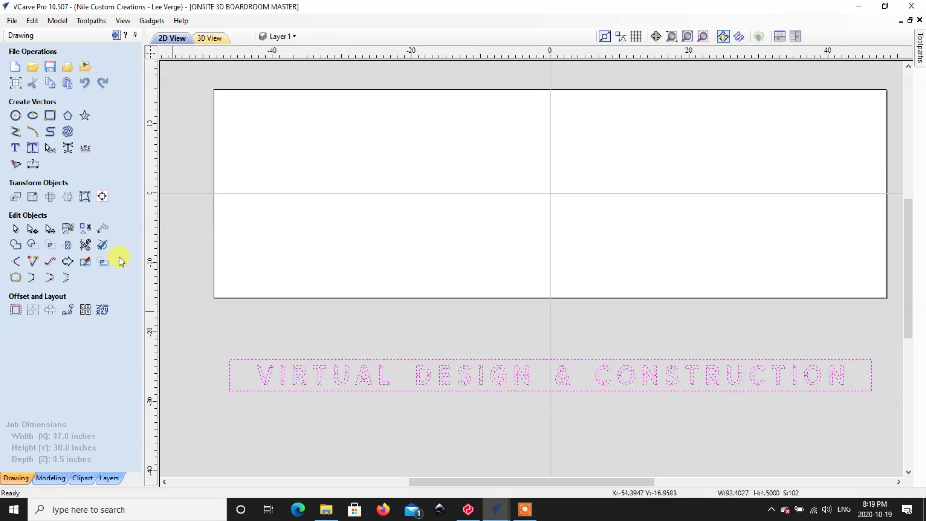
click(50, 197)
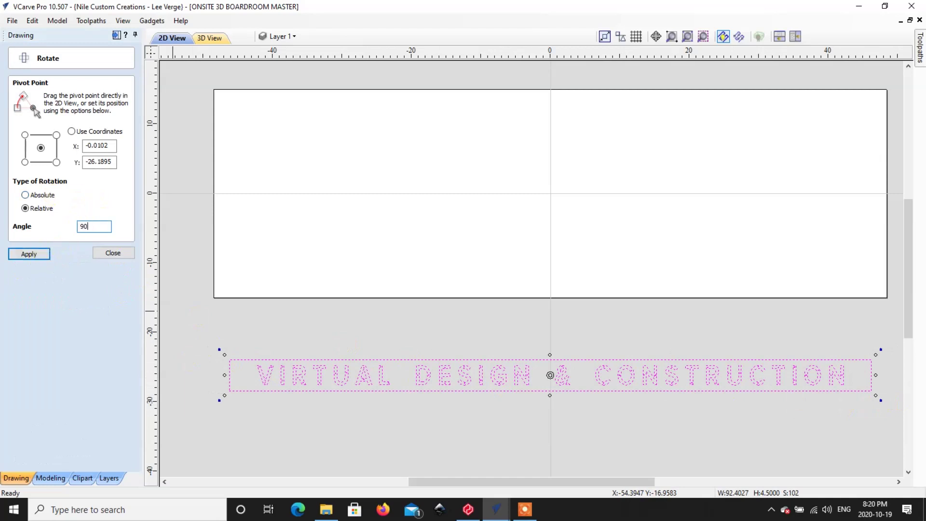
key(Return)
click(84, 229)
key(Return)
key(Return)
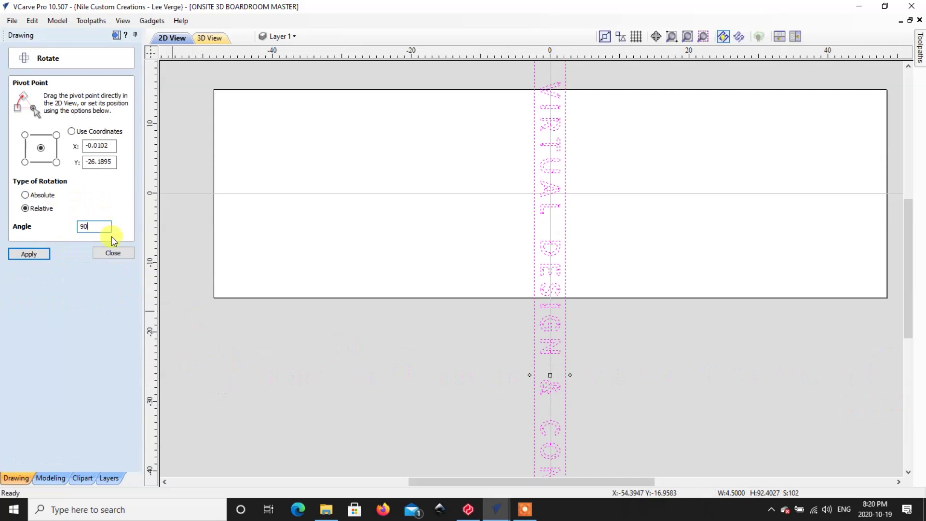
click(114, 253)
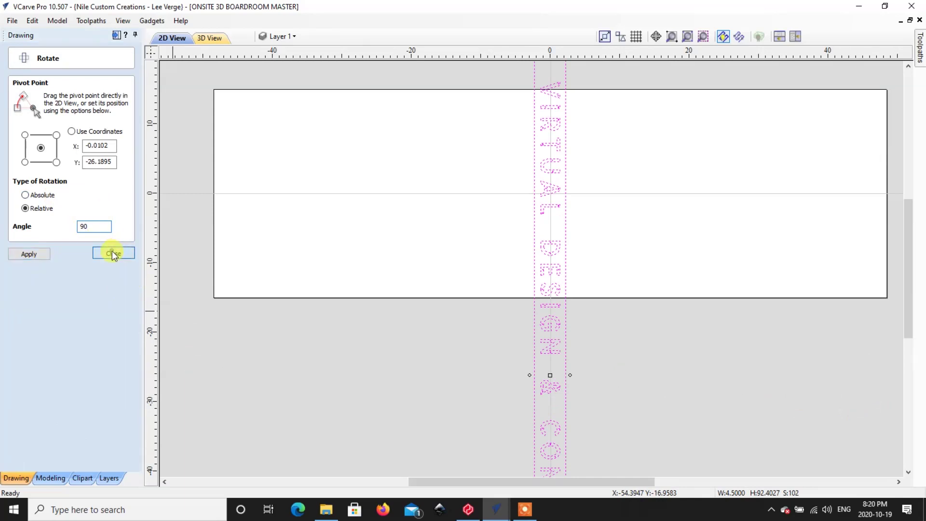
click(271, 312)
scroll(409, 261, down, 2)
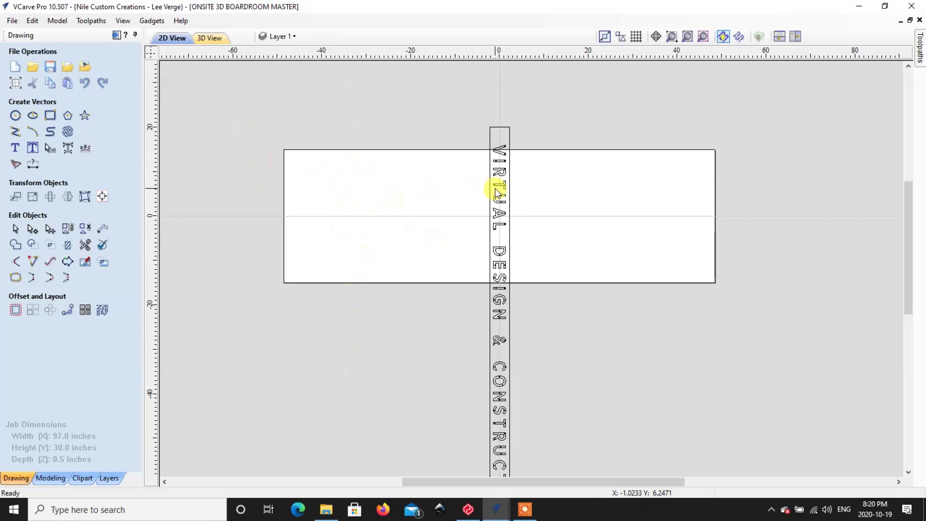
scroll(497, 192, down, 1)
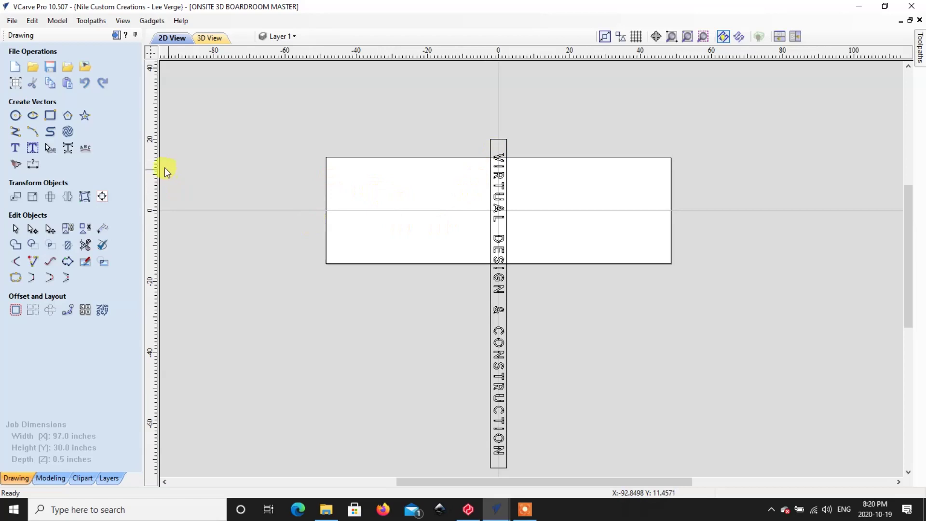
- Set the job to 6 in wide by 96 in tall with a bottom-left XY datum
click(16, 83)
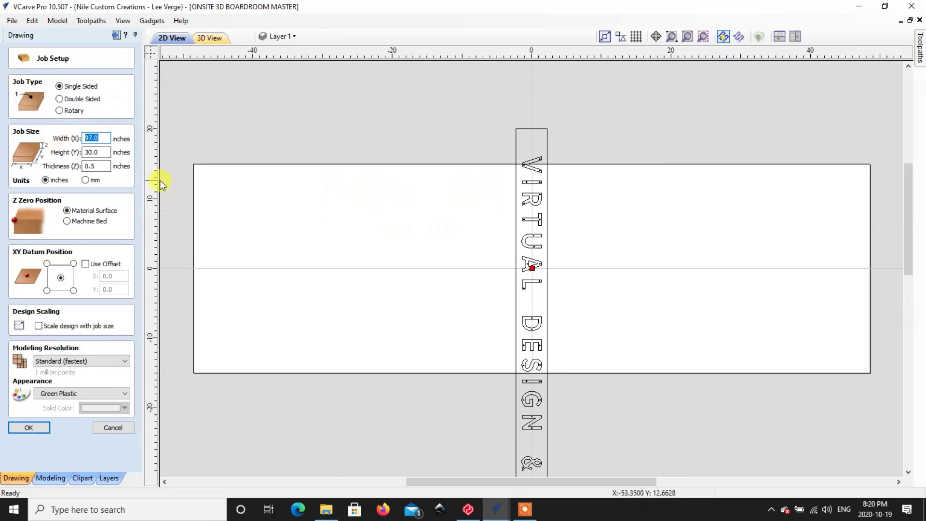
text(6)
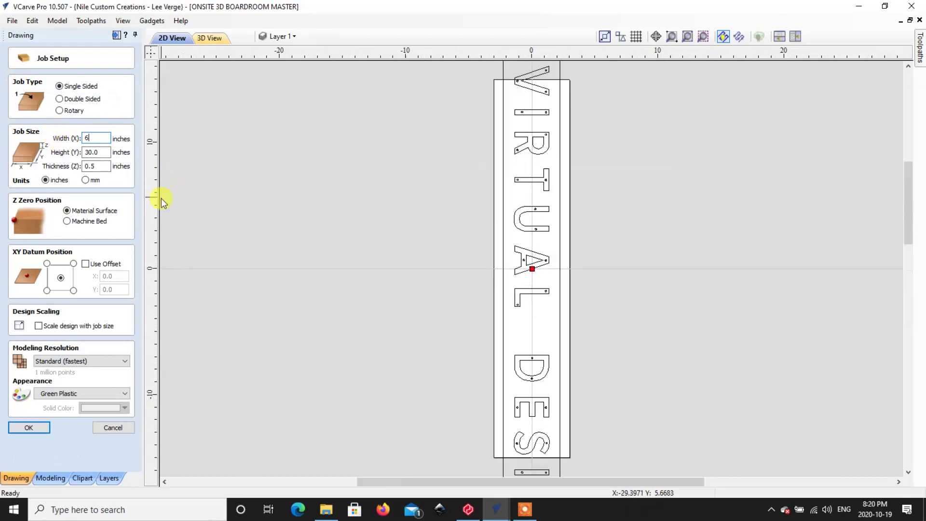
double_click(107, 153)
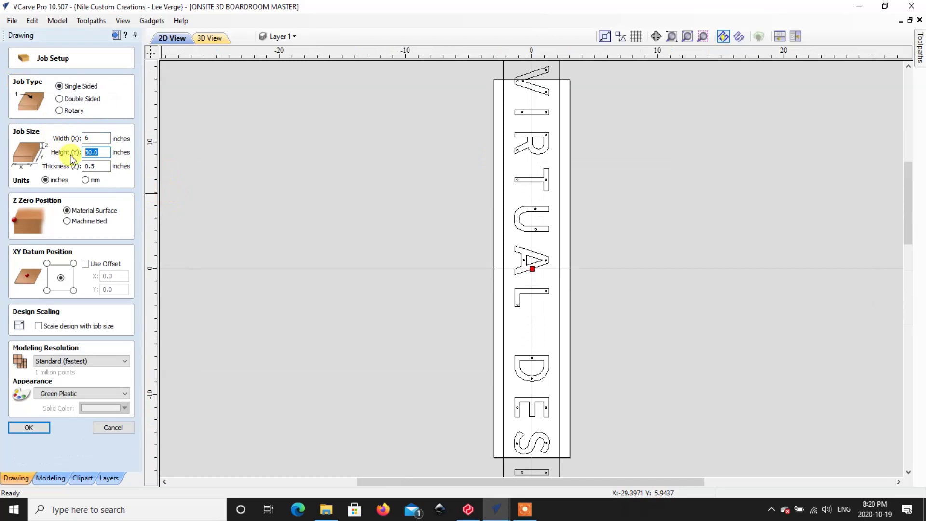
text(96)
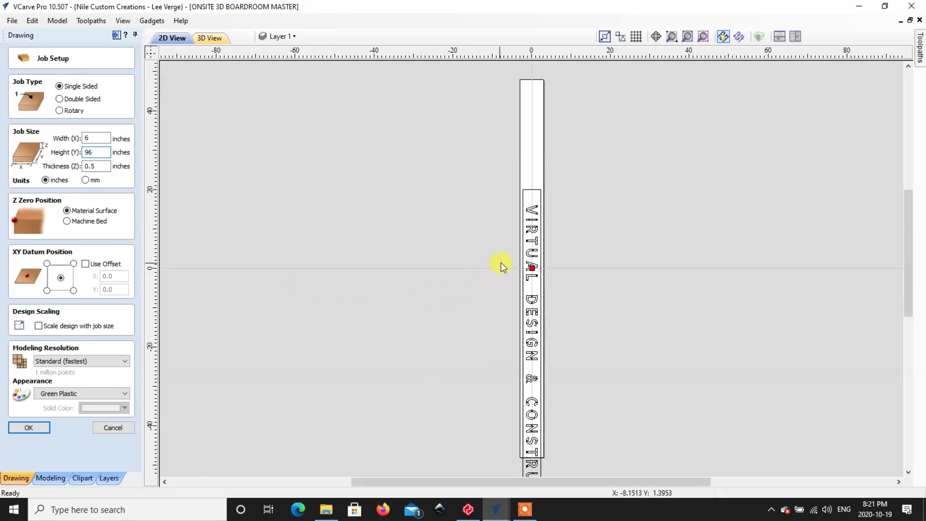
middle_drag(501, 262, 514, 181)
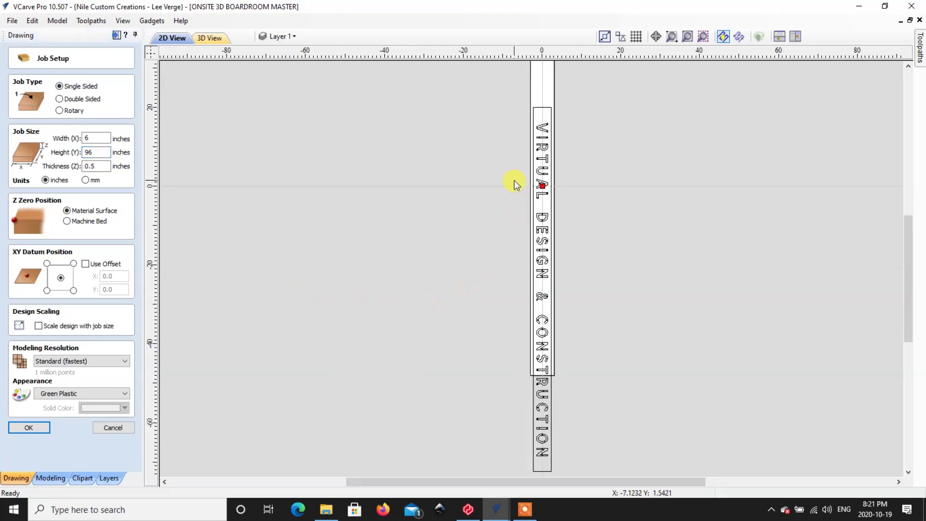
click(46, 290)
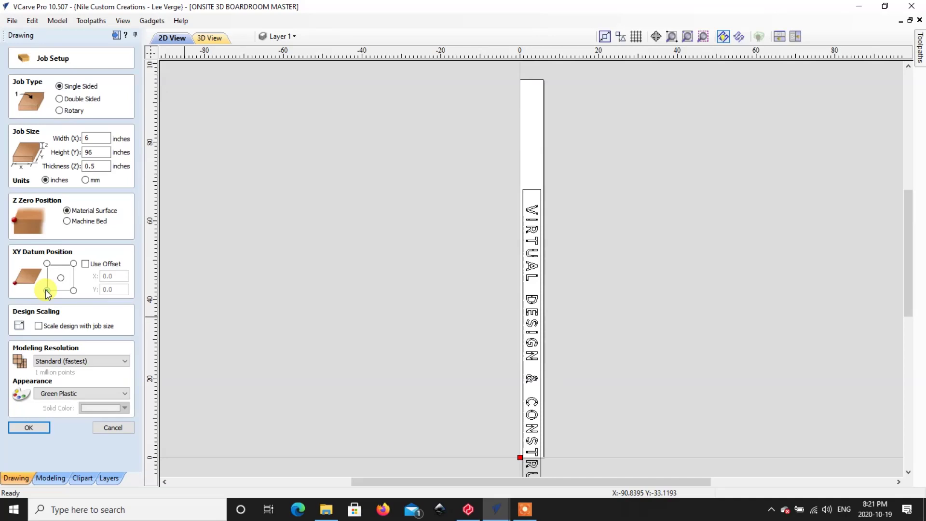
click(28, 426)
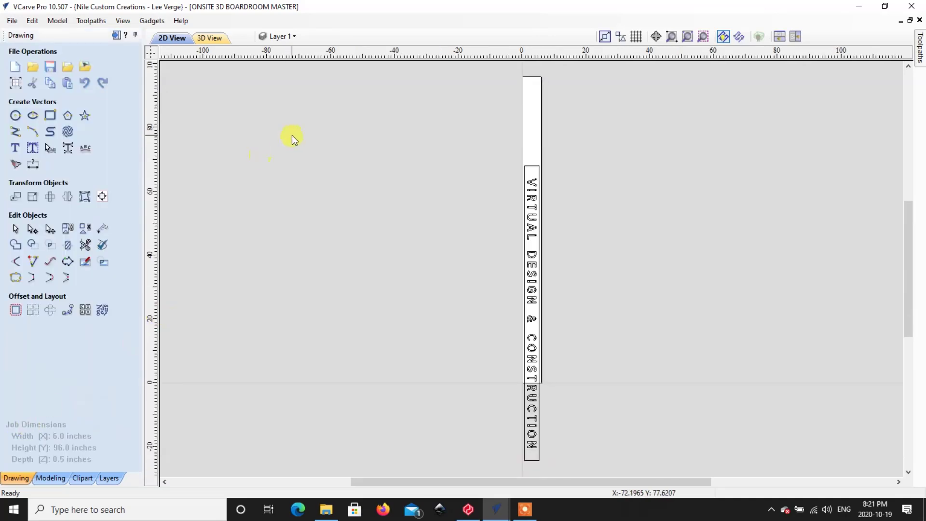
- Align the vertical lettering to the material centre, then reselect it
drag(471, 126, 566, 467)
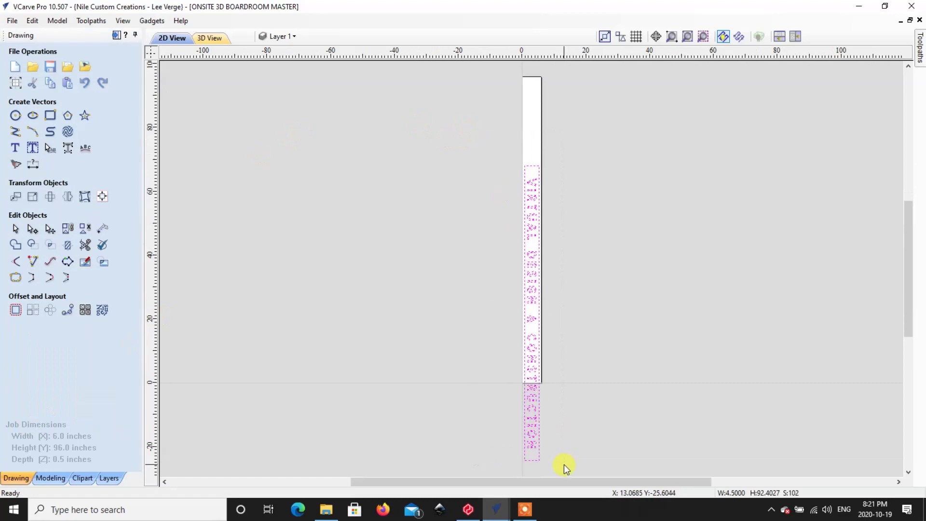
click(103, 198)
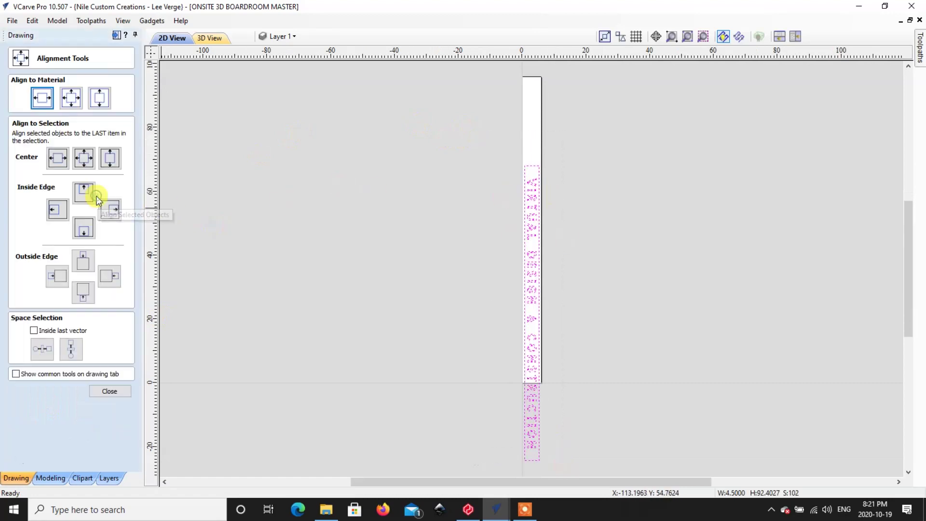
click(71, 100)
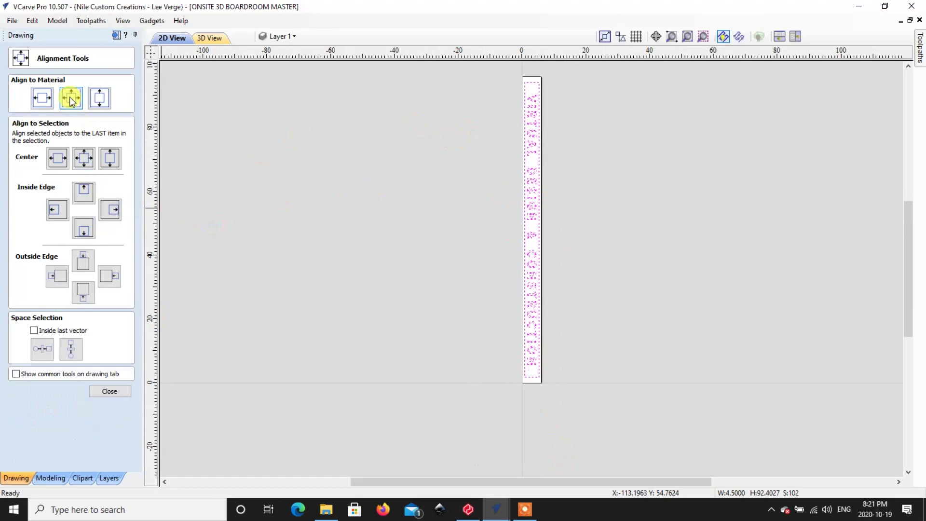
click(444, 141)
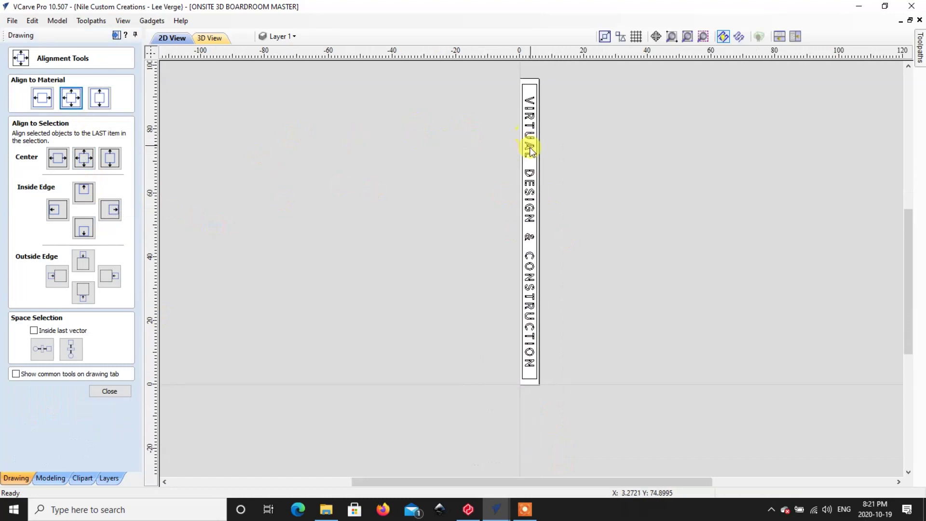
middle_drag(531, 145, 517, 207)
drag(499, 137, 553, 456)
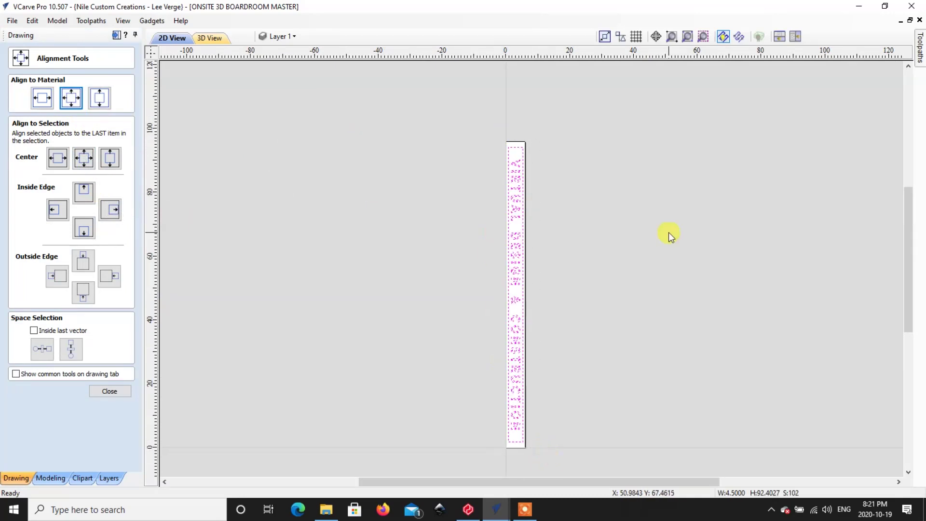
mouse_move(921, 57)
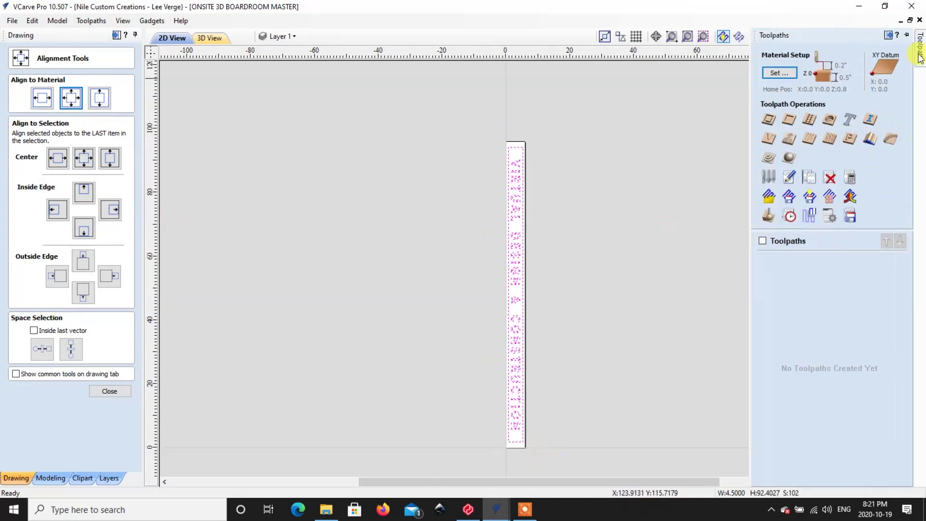
- Calculate Profile 1 cutting on the lettering lines, ignoring the 14 duplicate vectors
click(769, 119)
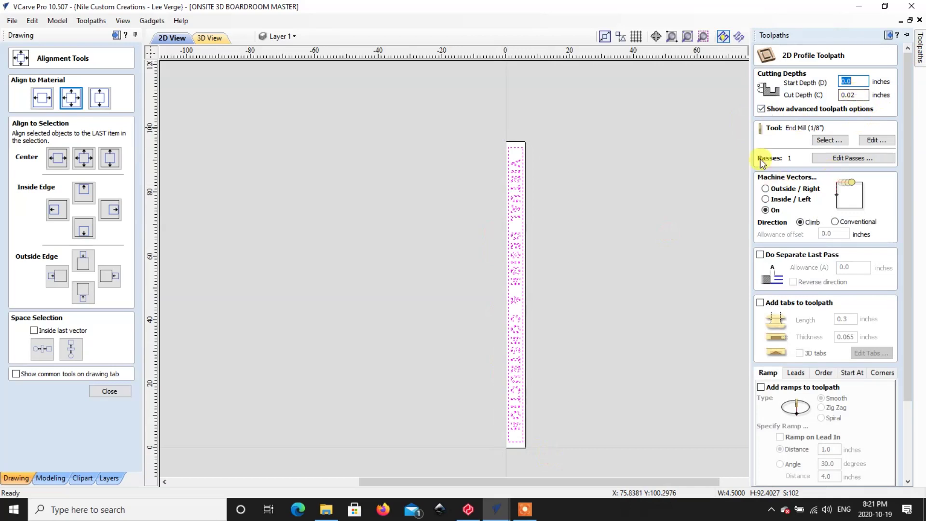
click(766, 198)
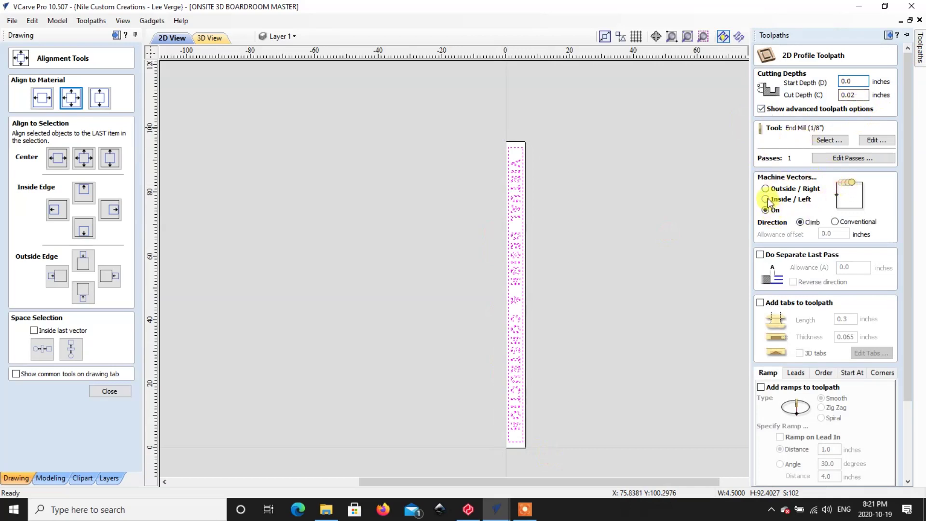
click(767, 211)
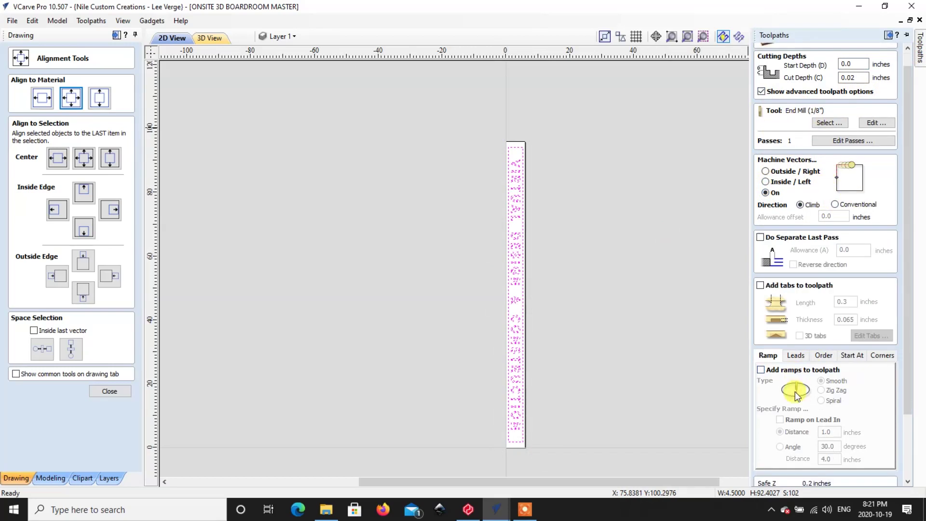
scroll(795, 392, down, 4)
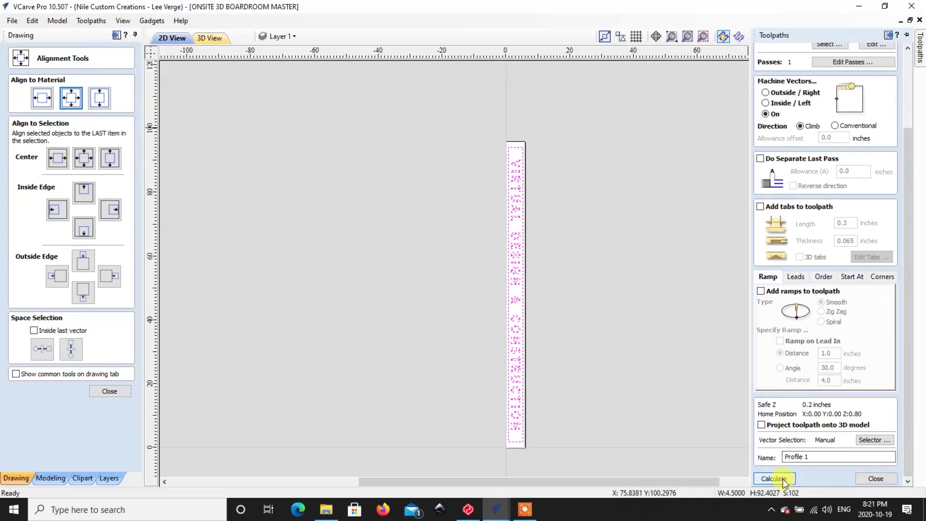
click(774, 479)
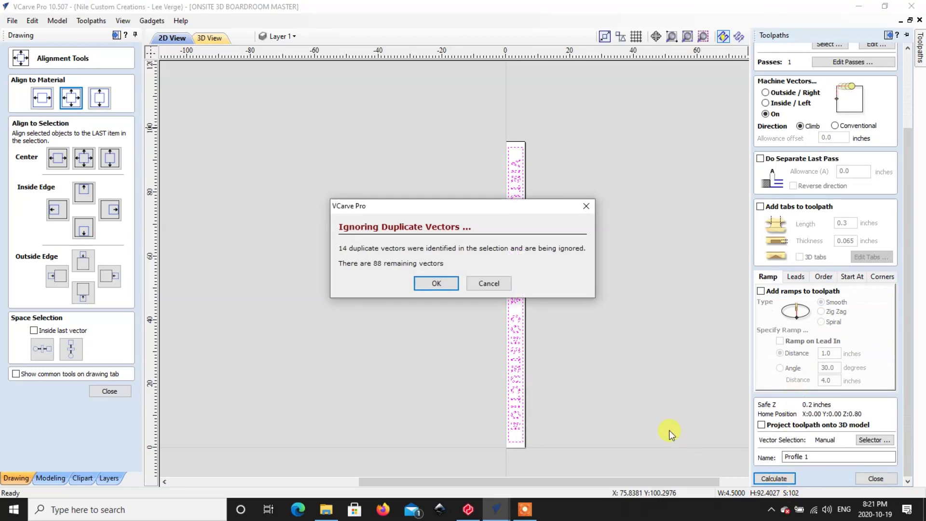
click(436, 284)
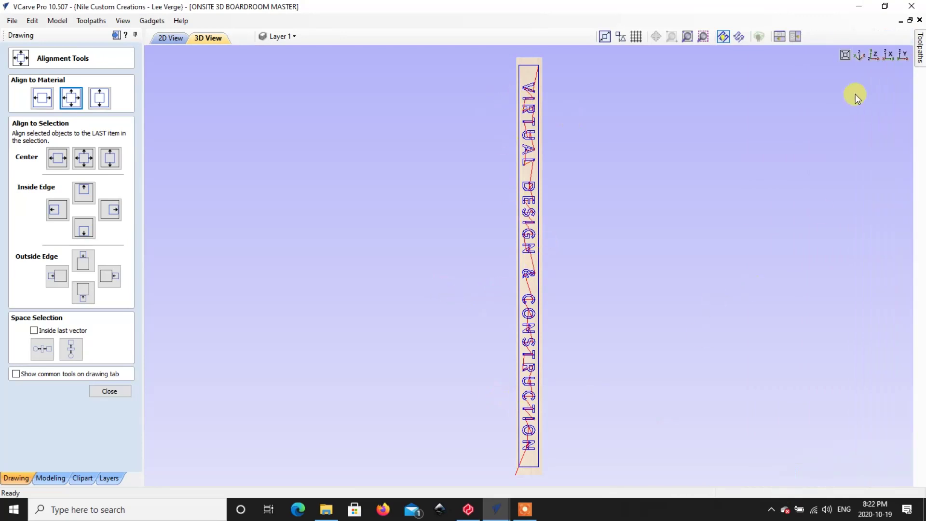
- Hide Profile 1, close Alignment Tools and the toolpath preview, and return to 2D view
mouse_move(921, 46)
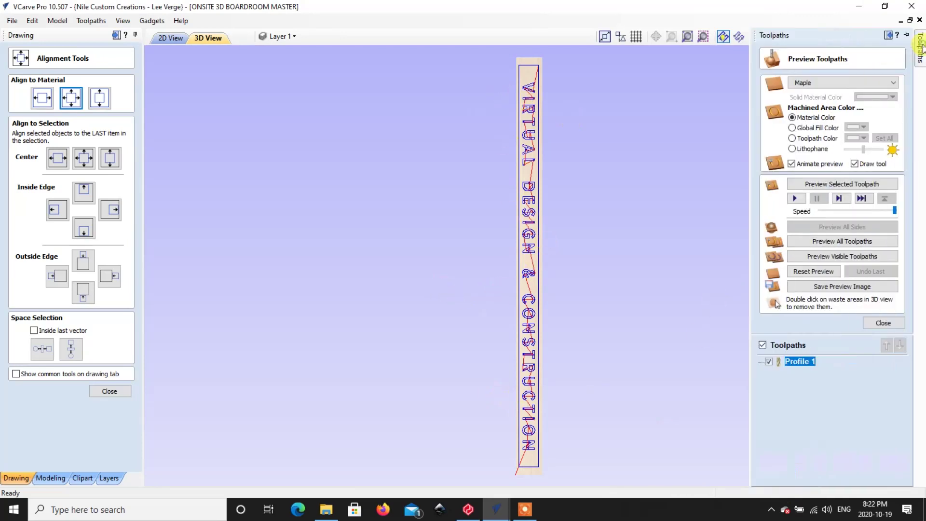
click(769, 362)
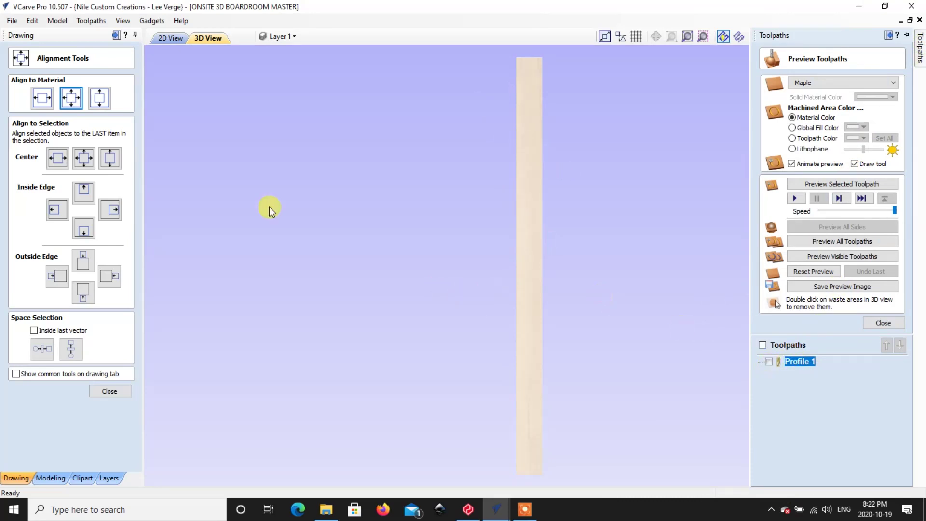
click(119, 391)
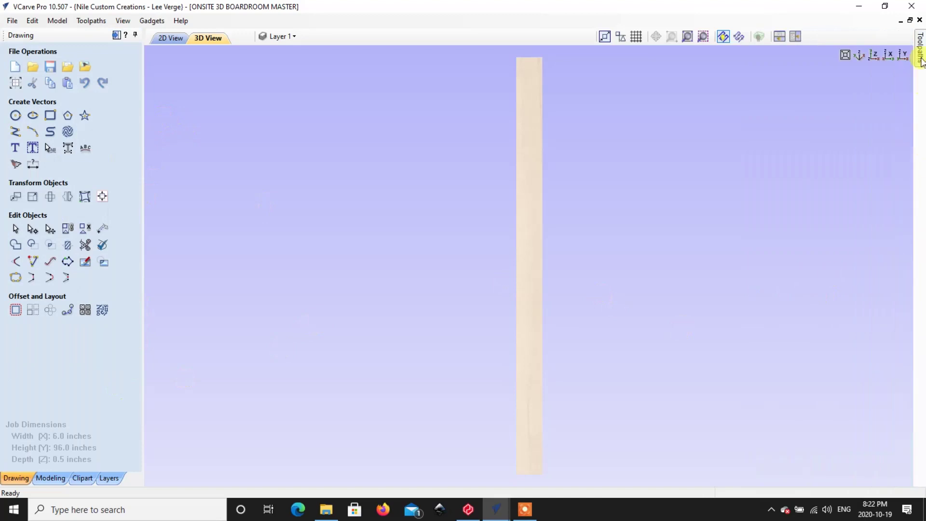
click(168, 39)
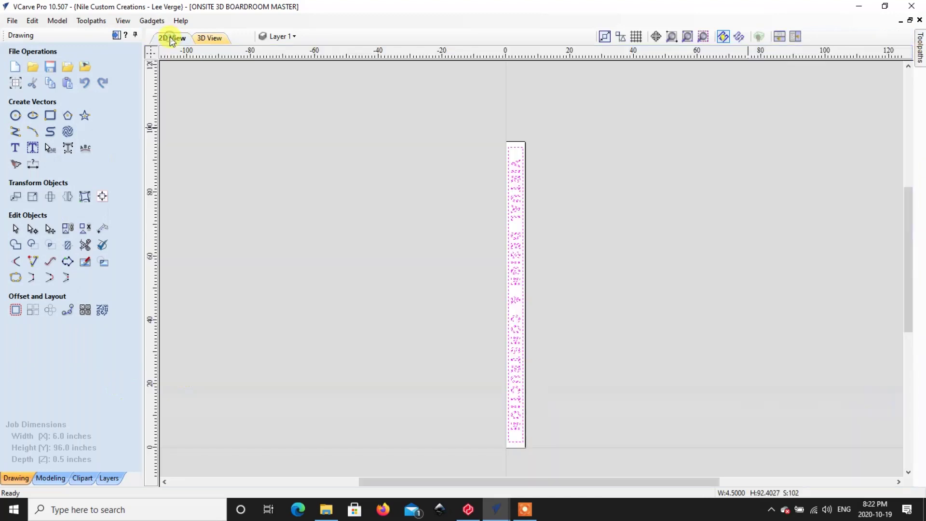
mouse_move(921, 58)
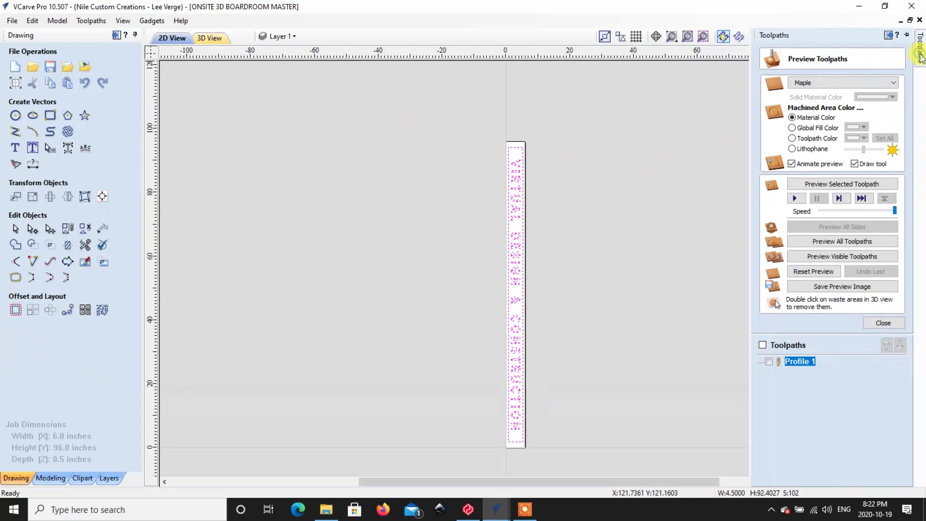
click(884, 324)
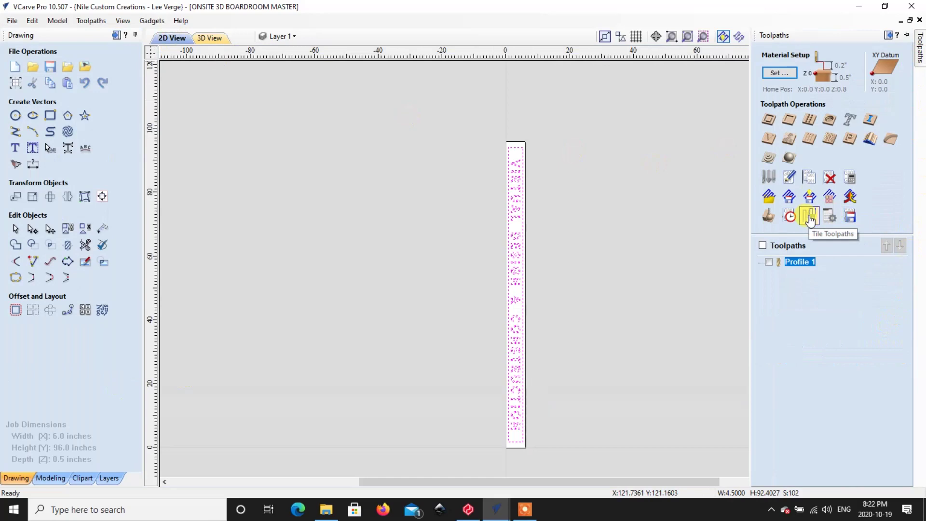
- Enable toolpath tiling and settle on Feed-through in Y after trying X and Individual layouts
click(811, 220)
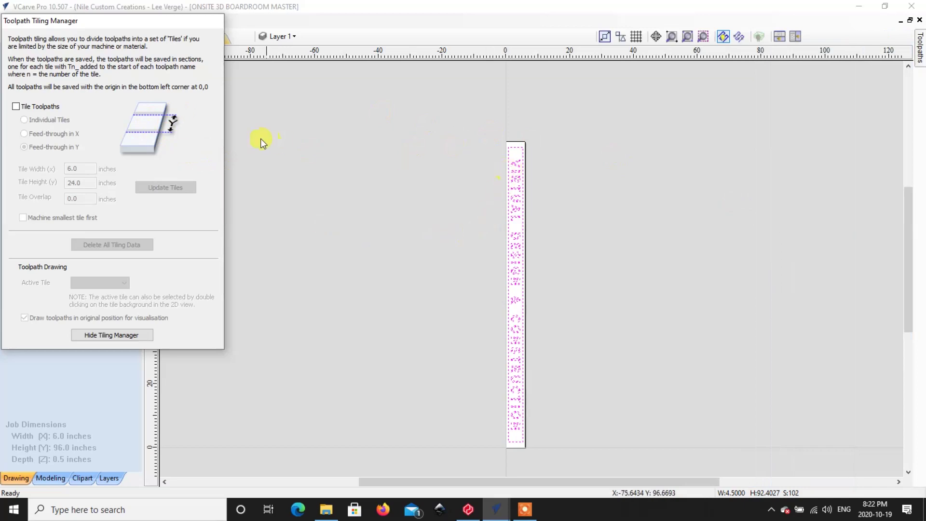
click(16, 107)
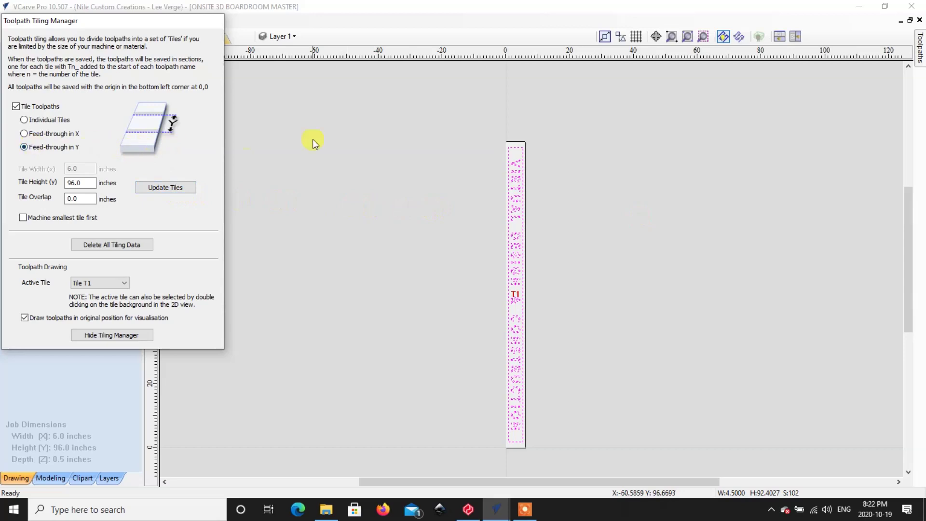
click(24, 134)
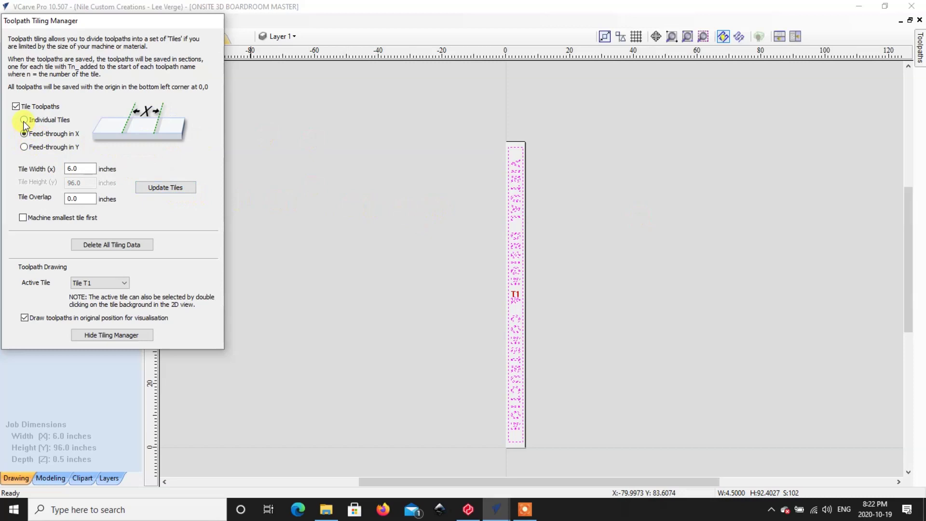
click(24, 120)
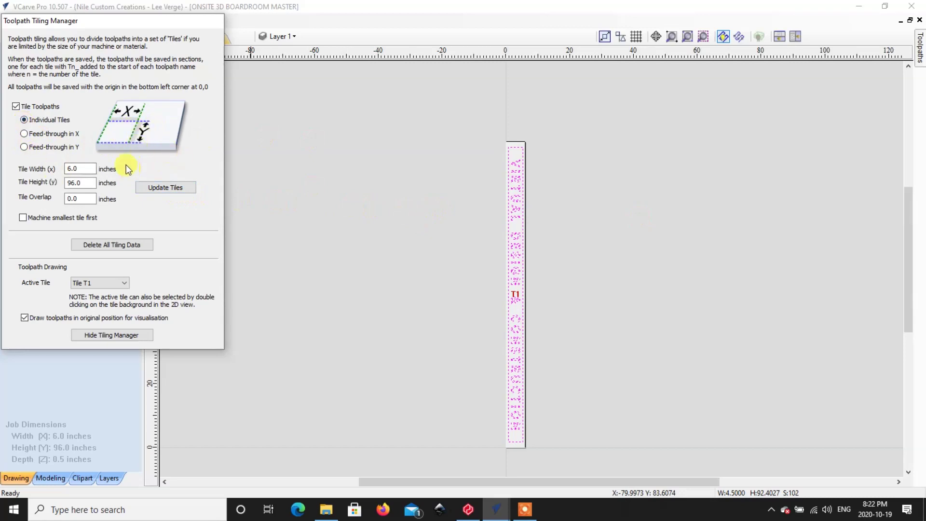
click(24, 148)
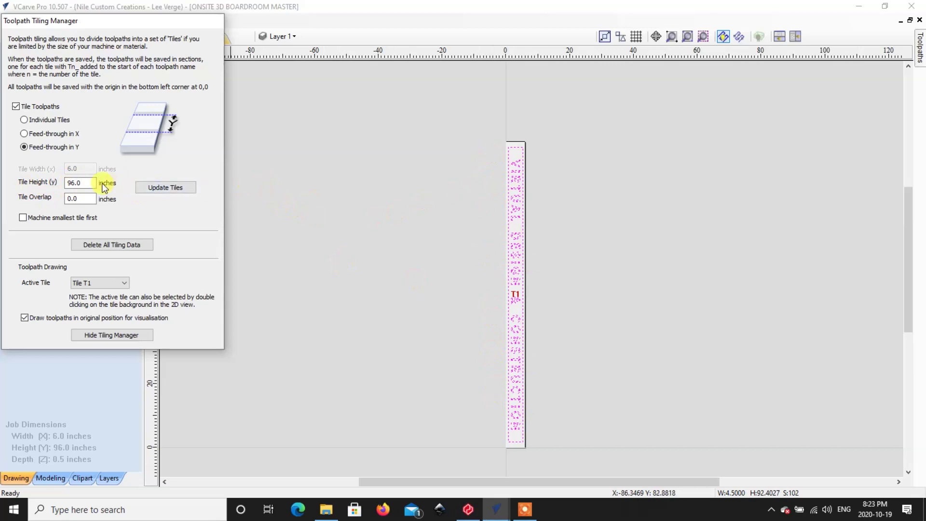
- Change the tile height from 96.0 to 36 inches and update the tiles
click(88, 182)
drag(89, 183, 48, 185)
text(36)
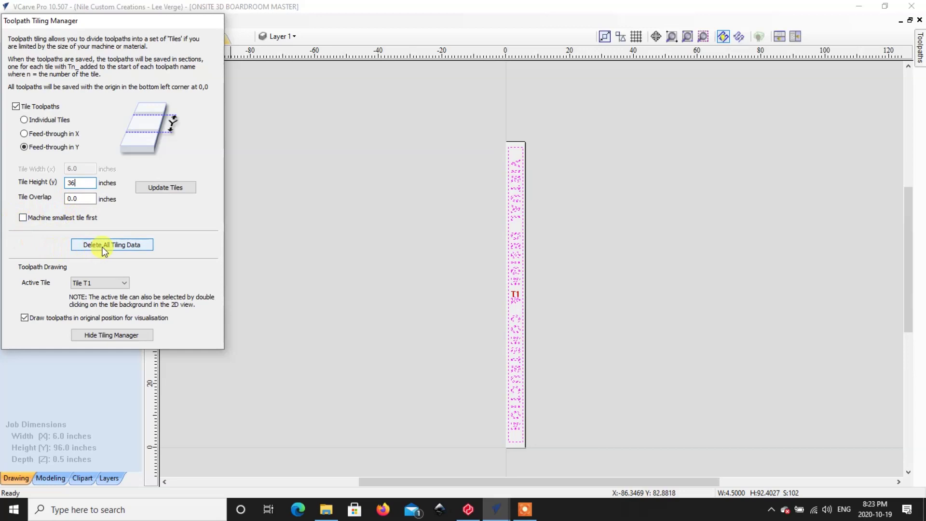
click(158, 187)
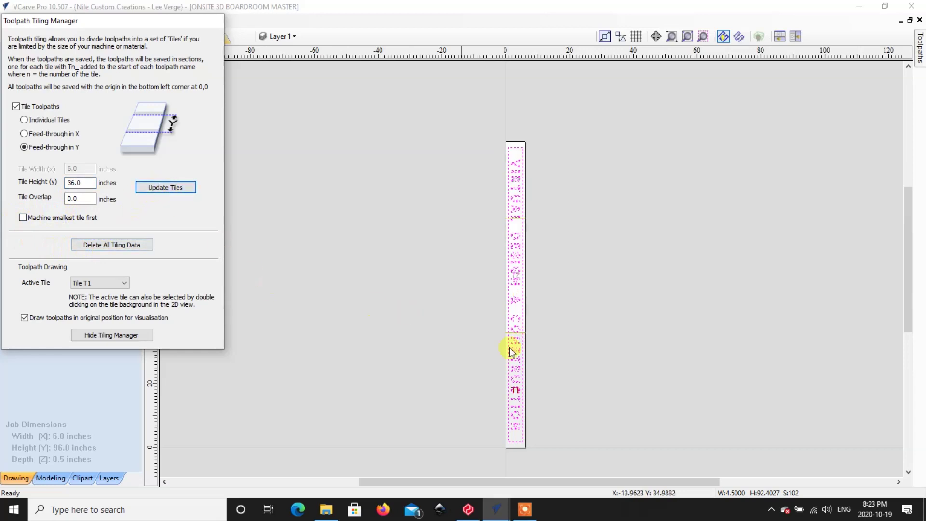
scroll(544, 388, up, 2)
scroll(544, 388, up, 2)
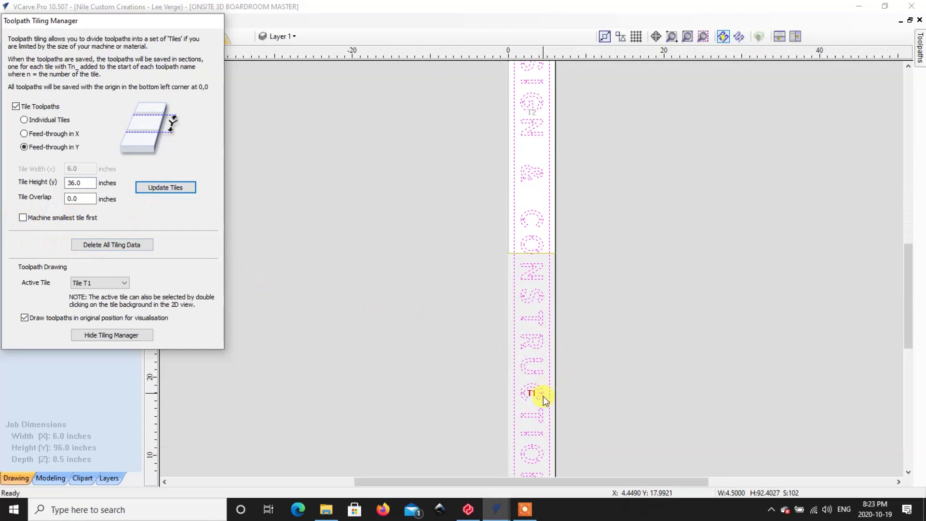
- Make tile T2 active and zoom to check the tile seams
double_click(539, 115)
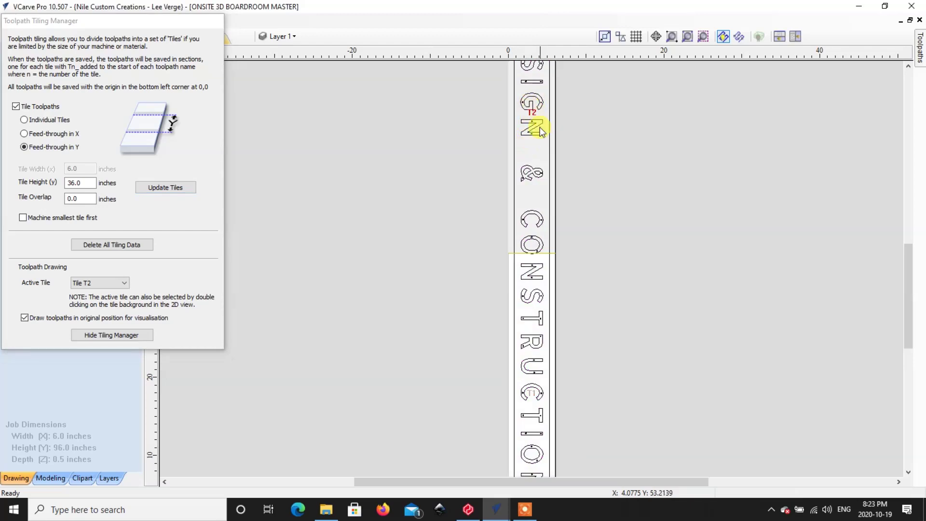
scroll(531, 256, up, 3)
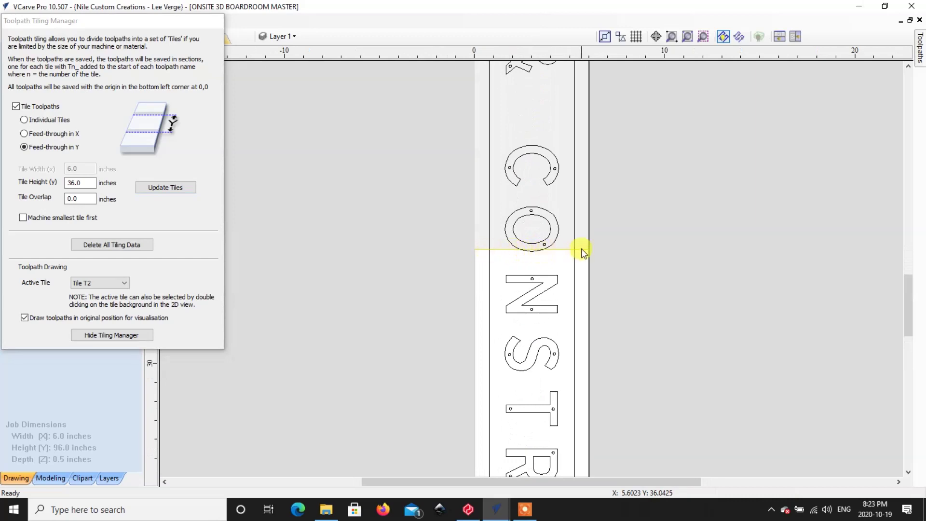
scroll(533, 255, up, 7)
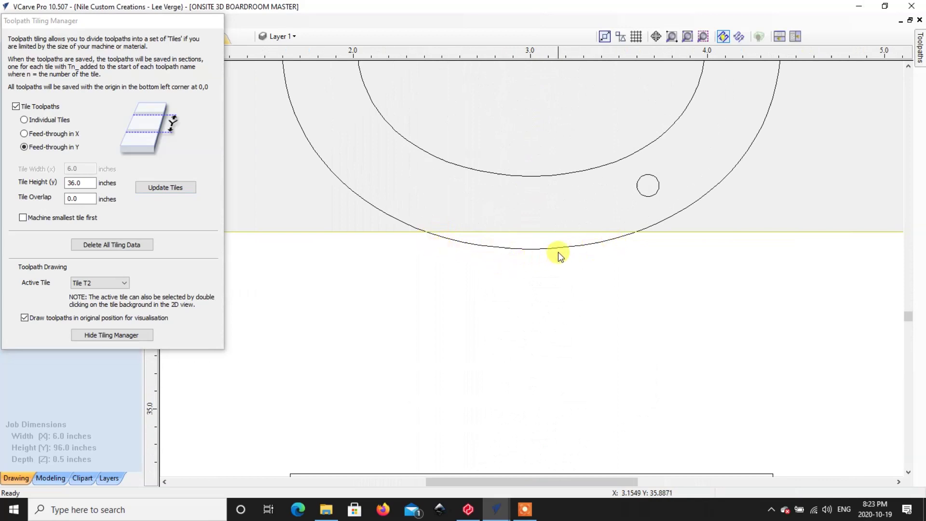
scroll(558, 252, down, 8)
scroll(558, 252, down, 3)
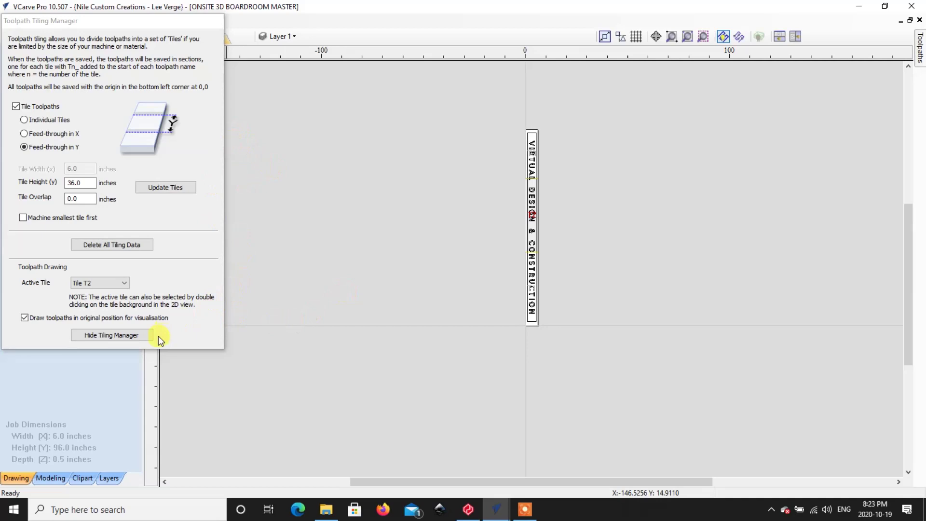
- Hide the Tiling Manager and delete the Profile 1 toolpath
click(132, 335)
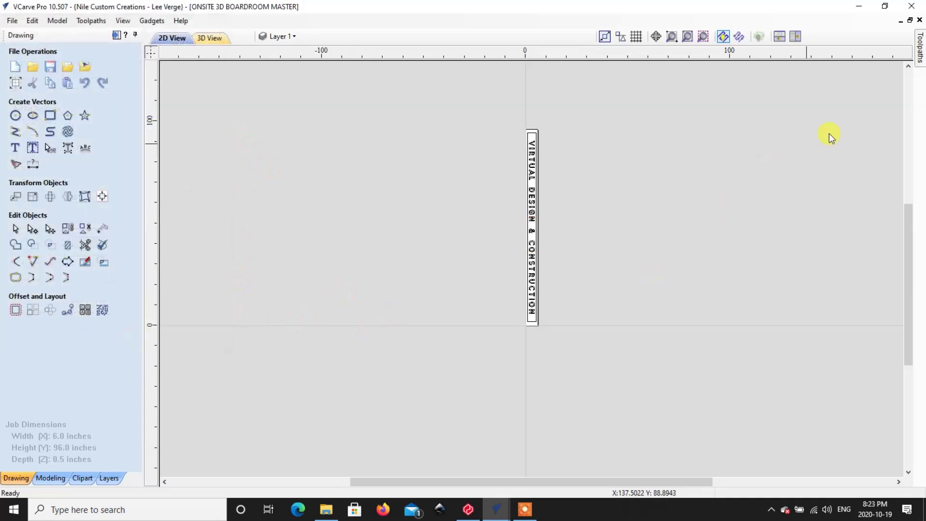
mouse_move(918, 50)
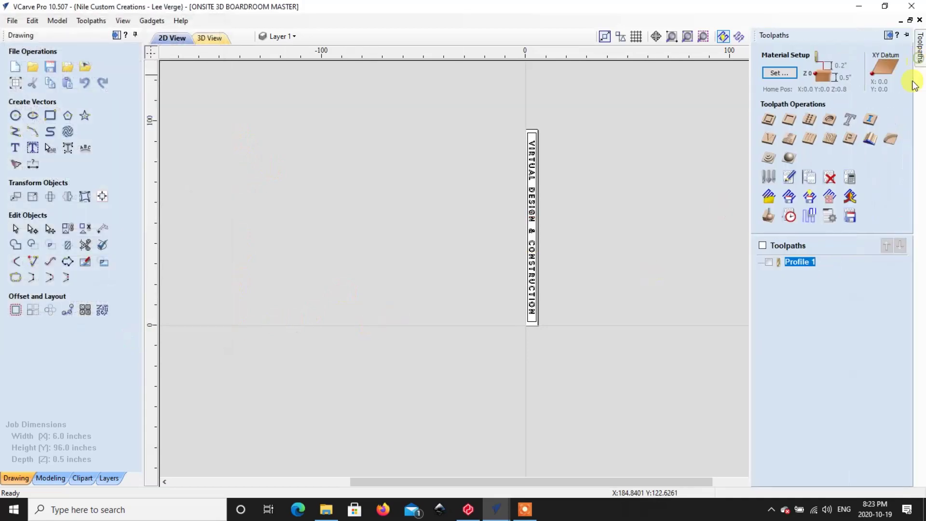
right_click(797, 263)
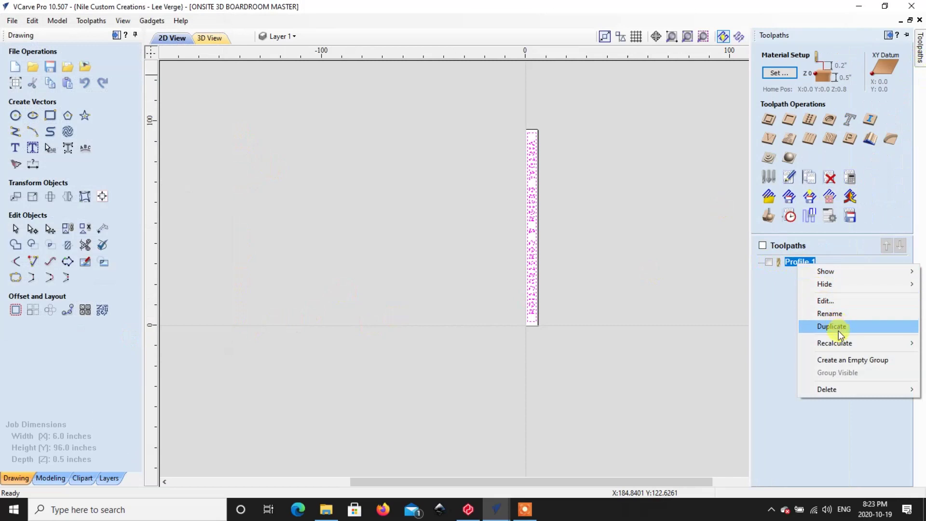
mouse_move(838, 391)
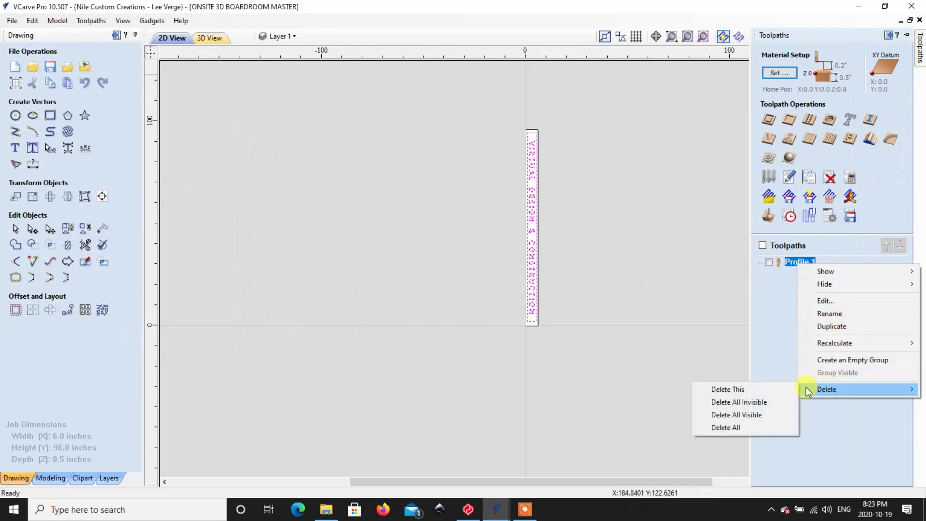
click(776, 390)
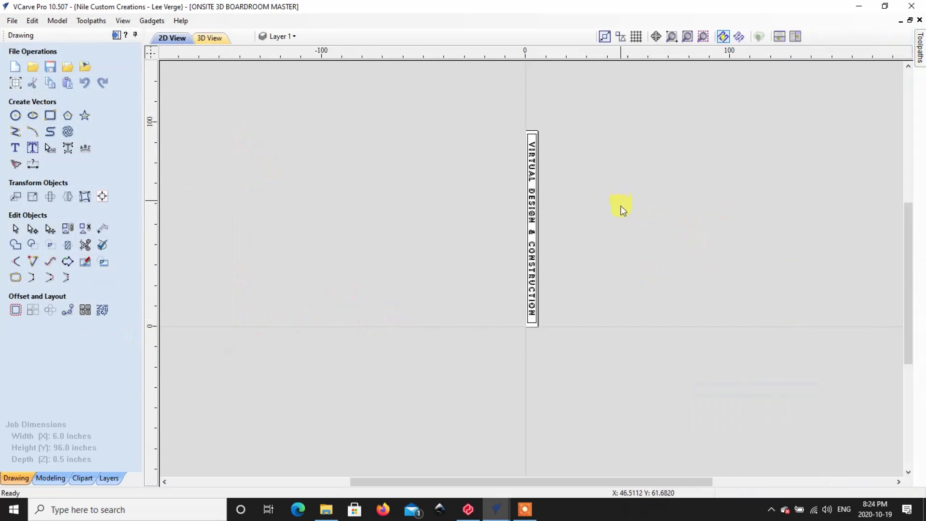
scroll(491, 266, up, 3)
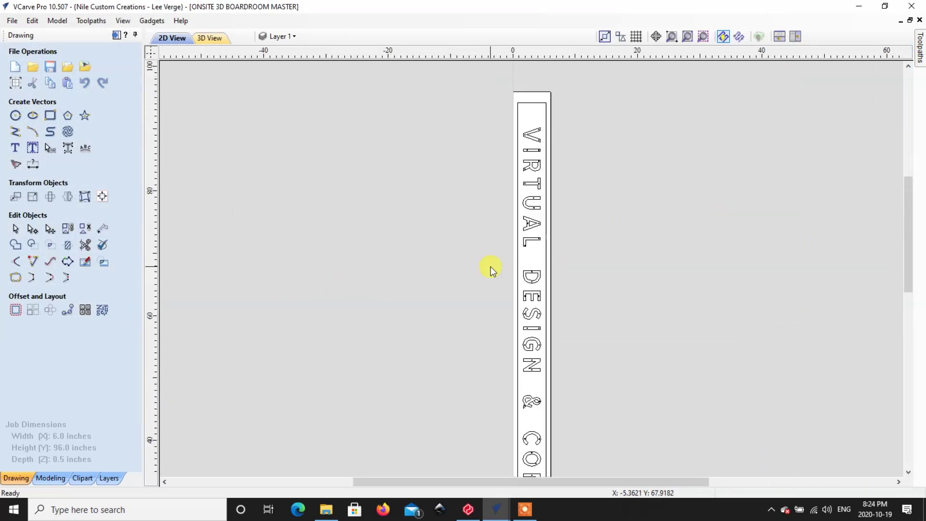
- Draw a 102-inch vertical line at X 3 down the strip, then marquee-select it with the lettering
click(15, 131)
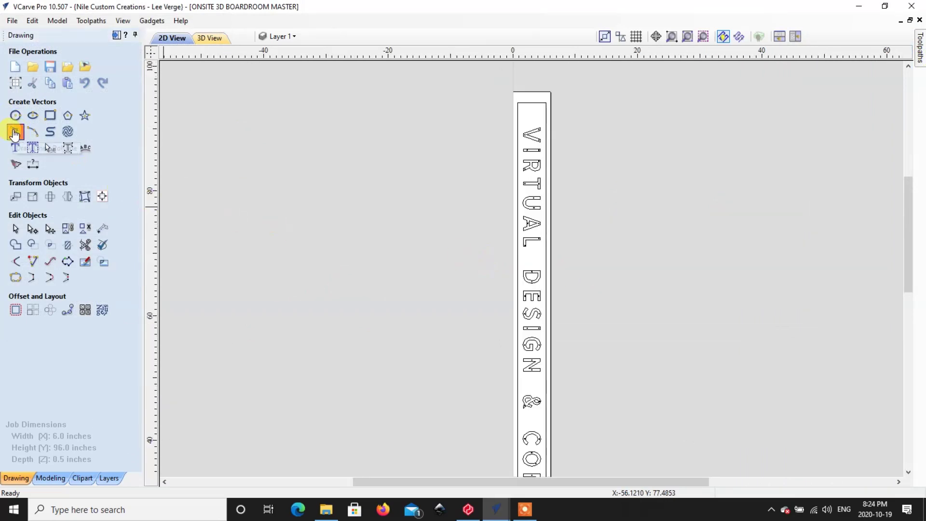
click(531, 77)
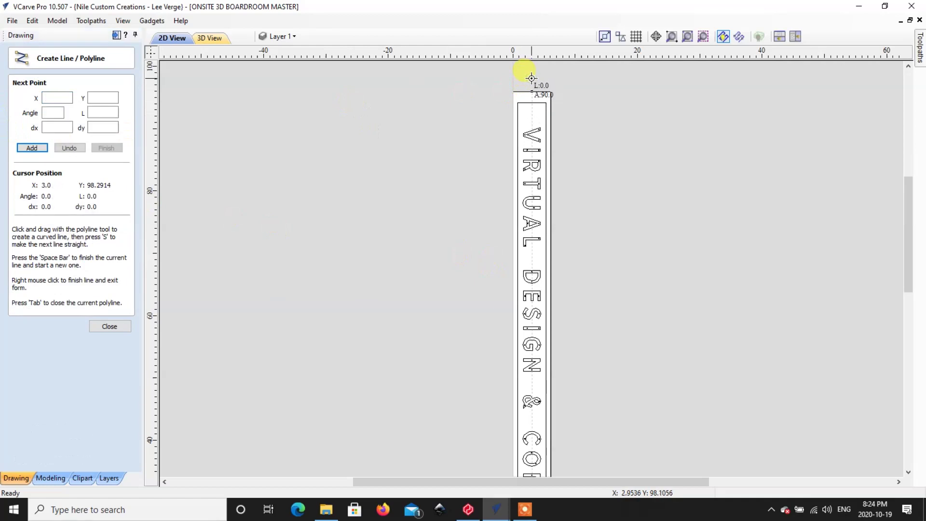
scroll(531, 78, down, 2)
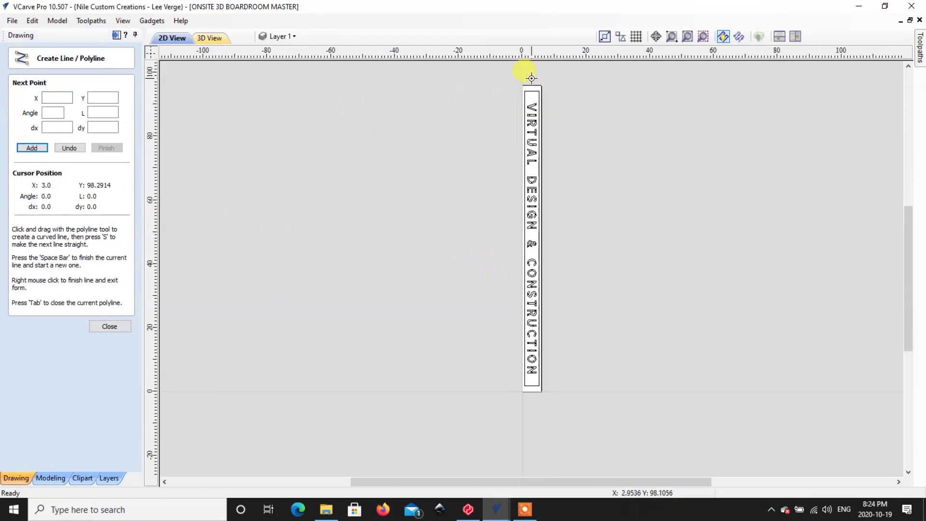
click(533, 402)
scroll(536, 290, up, 2)
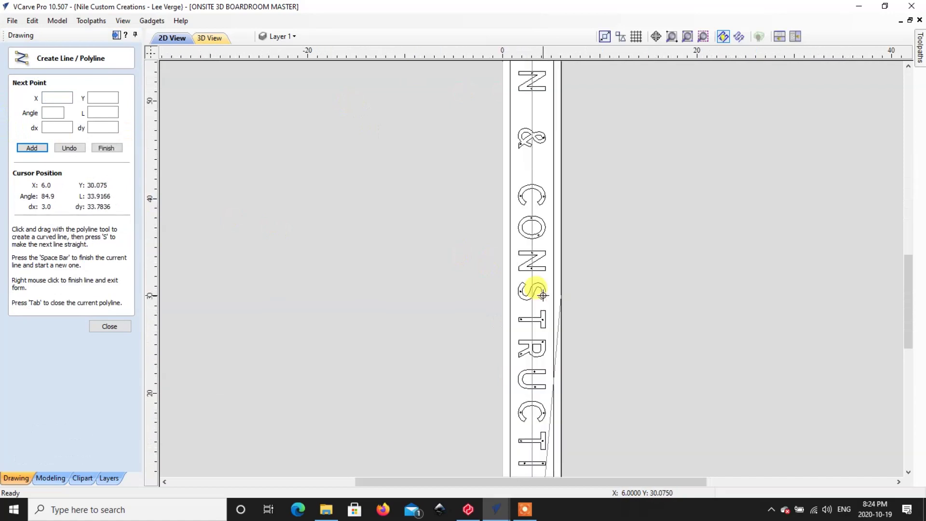
scroll(543, 296, down, 2)
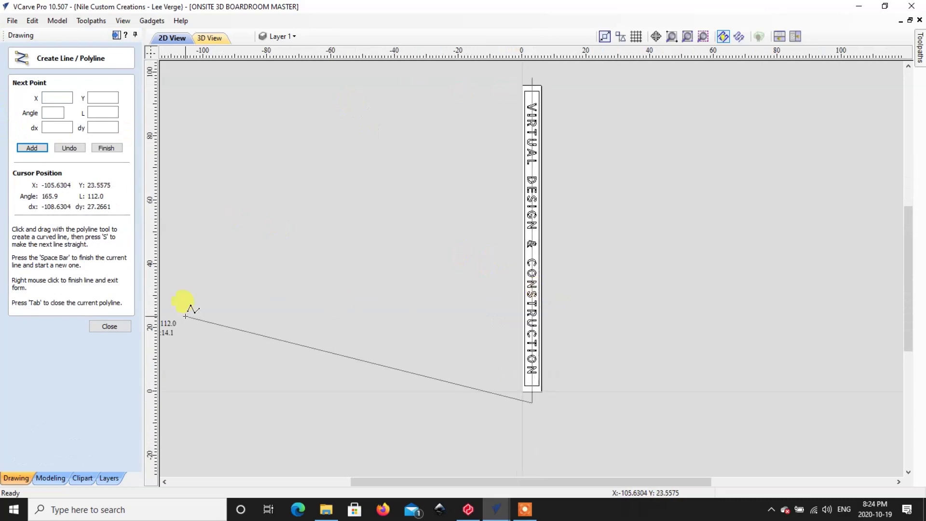
click(118, 329)
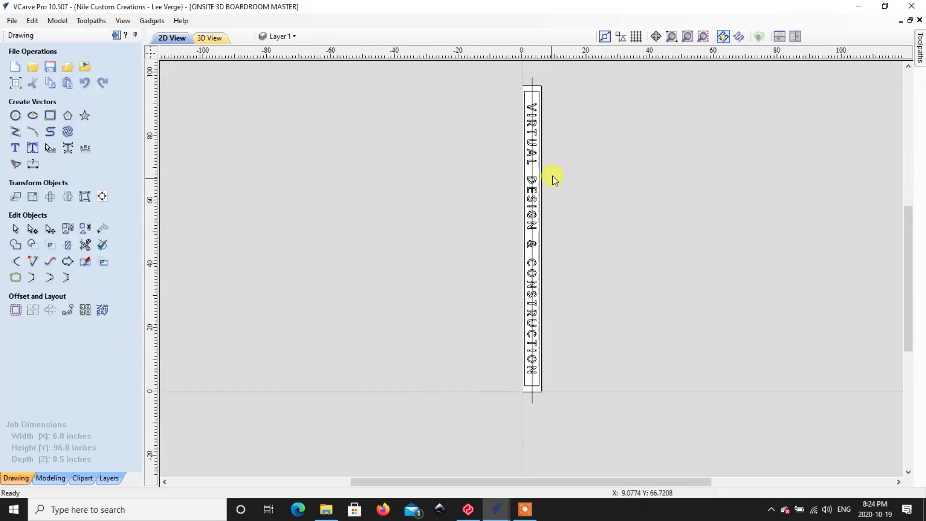
drag(511, 74, 557, 420)
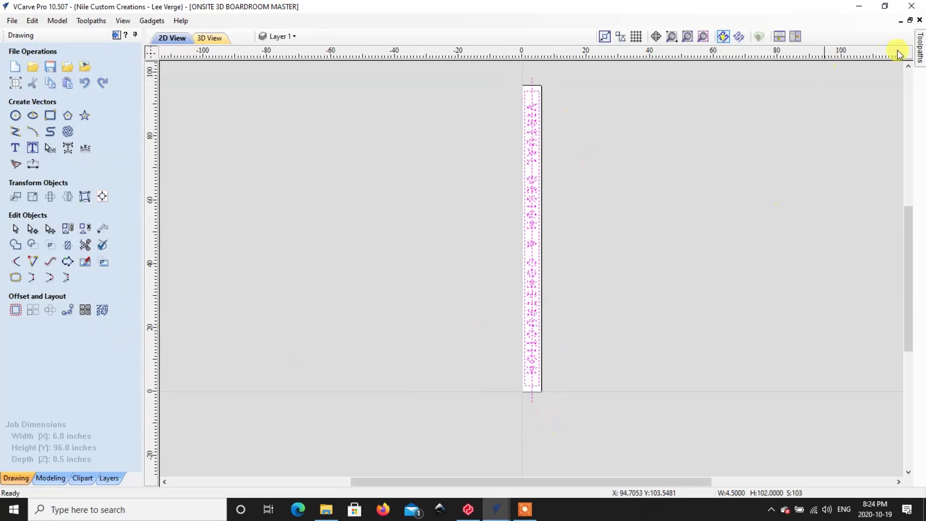
- Calculate a Profile toolpath with Machine Vectors On, ignoring the 14 duplicate vectors
click(921, 54)
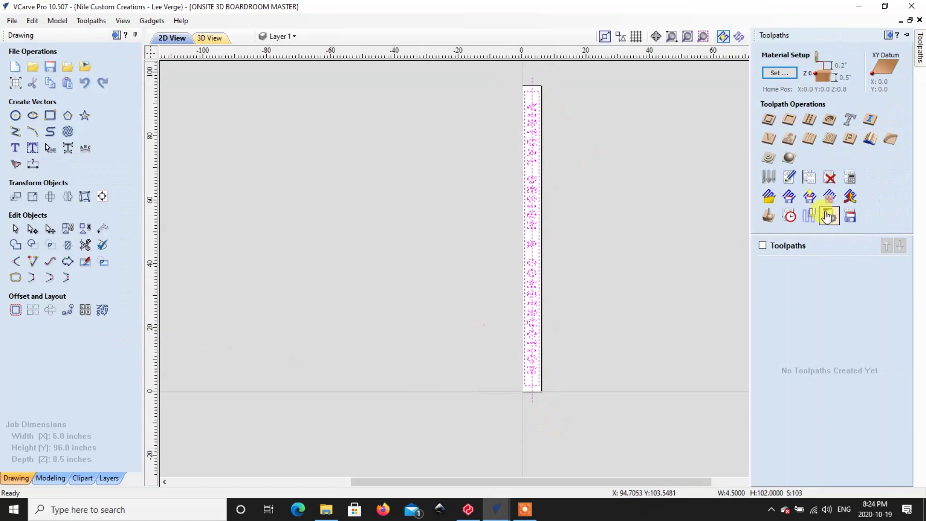
click(769, 122)
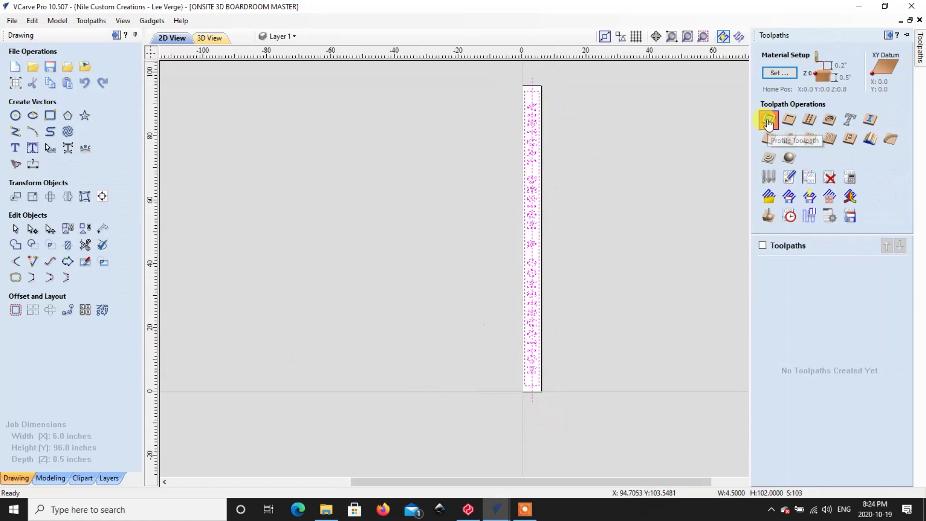
scroll(810, 402, down, 5)
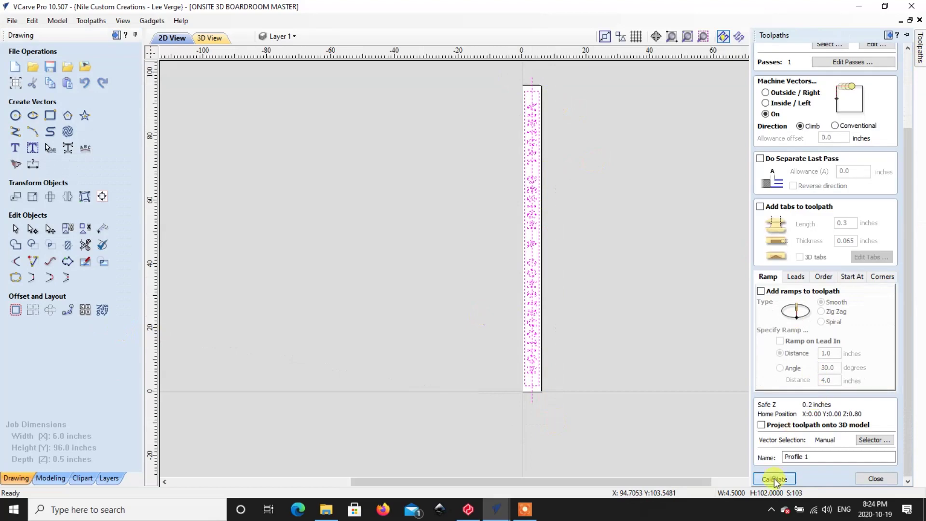
click(774, 478)
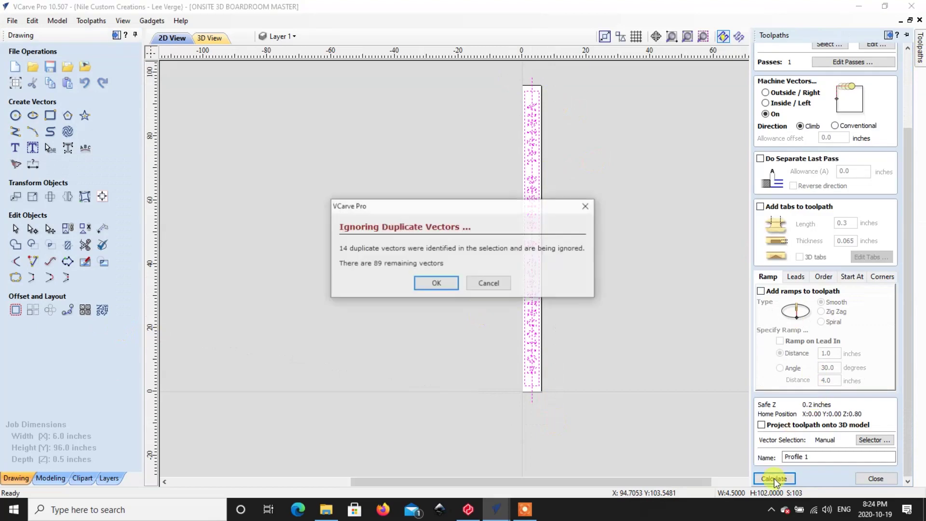
click(434, 284)
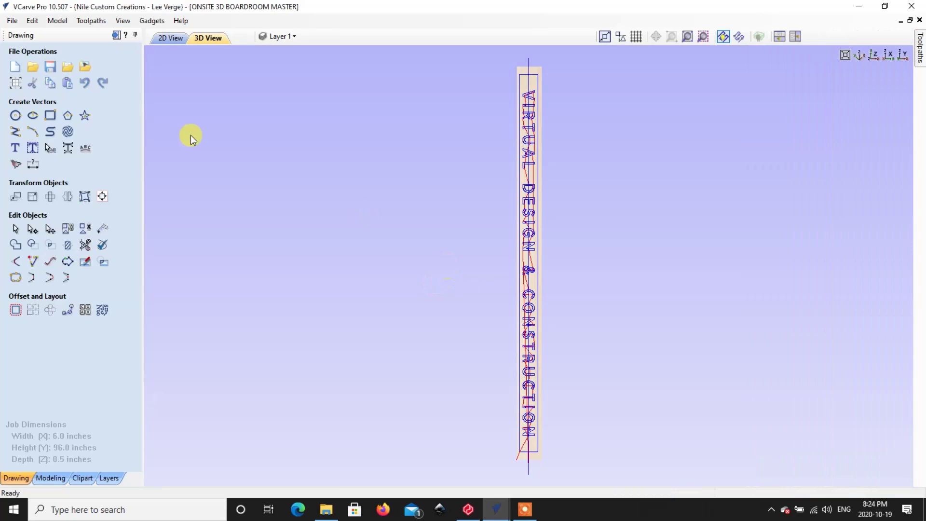
- Return to the 2D view, hide Profile 1 and close the toolpath preview
click(172, 37)
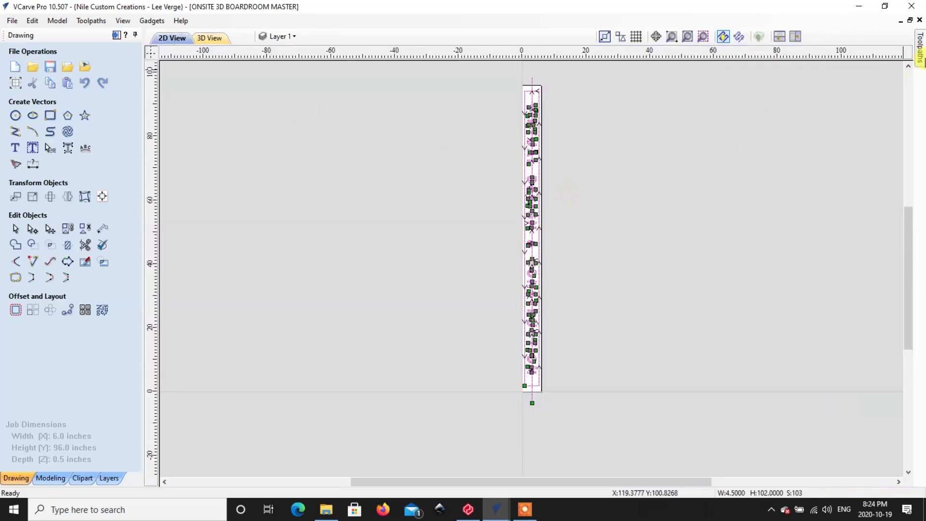
mouse_move(918, 52)
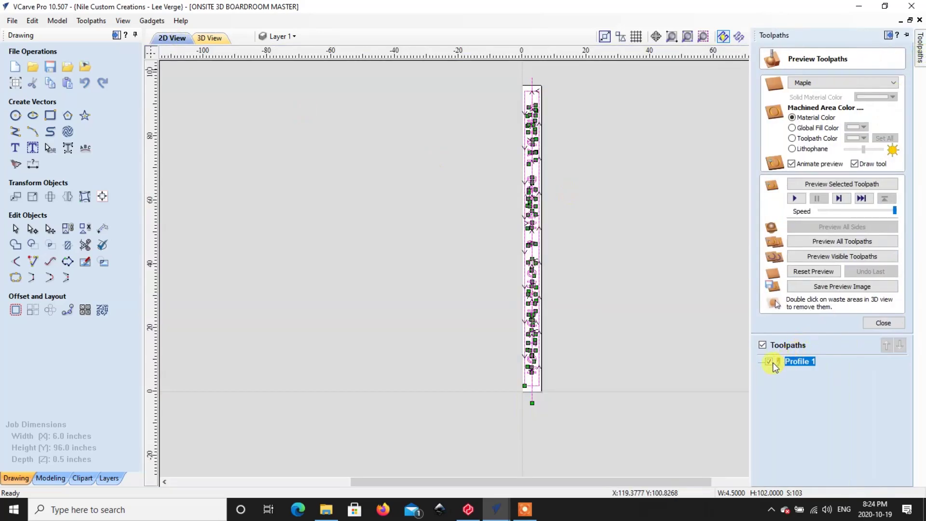
click(770, 362)
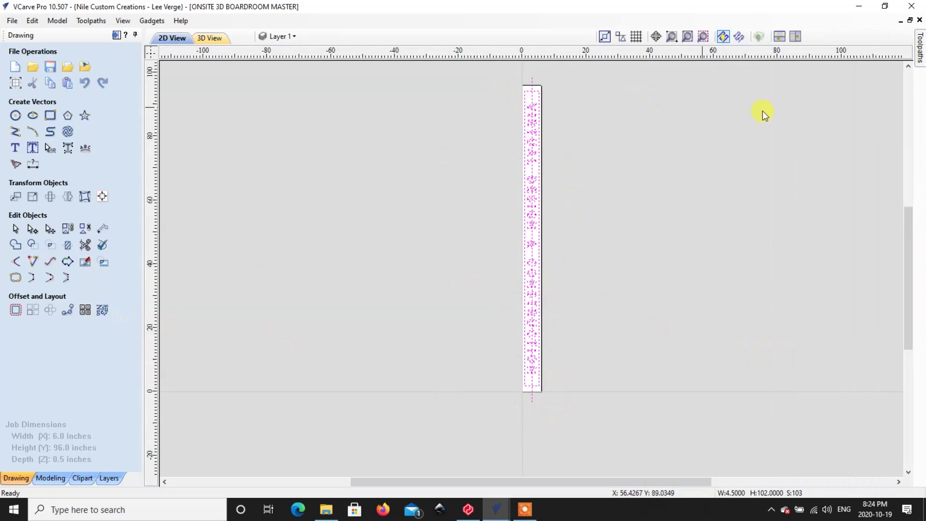
click(921, 52)
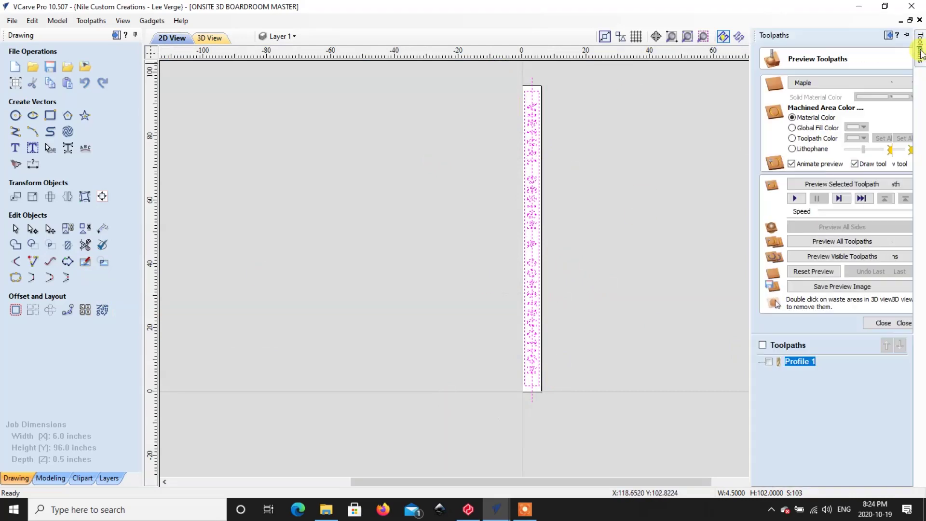
click(891, 325)
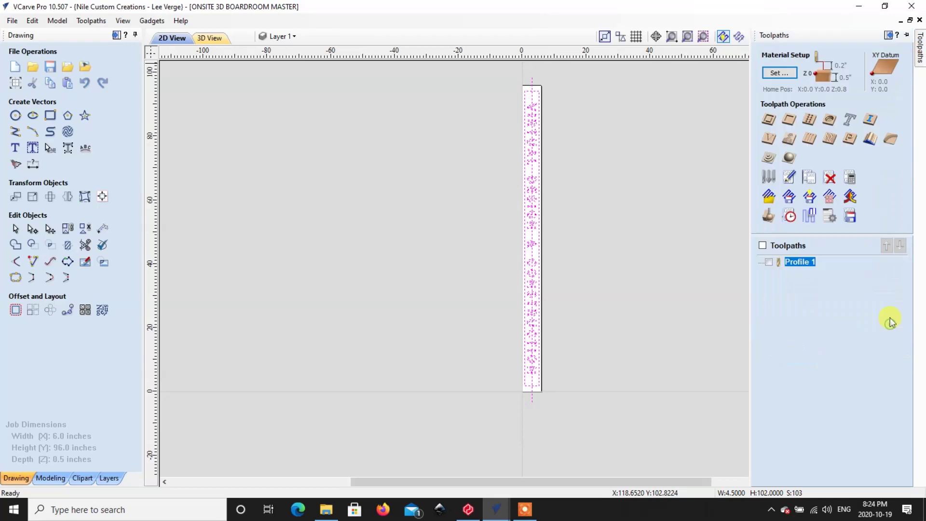
- Turn on toolpath tiling with Feed-through in Y and a 36-inch tile height
click(809, 216)
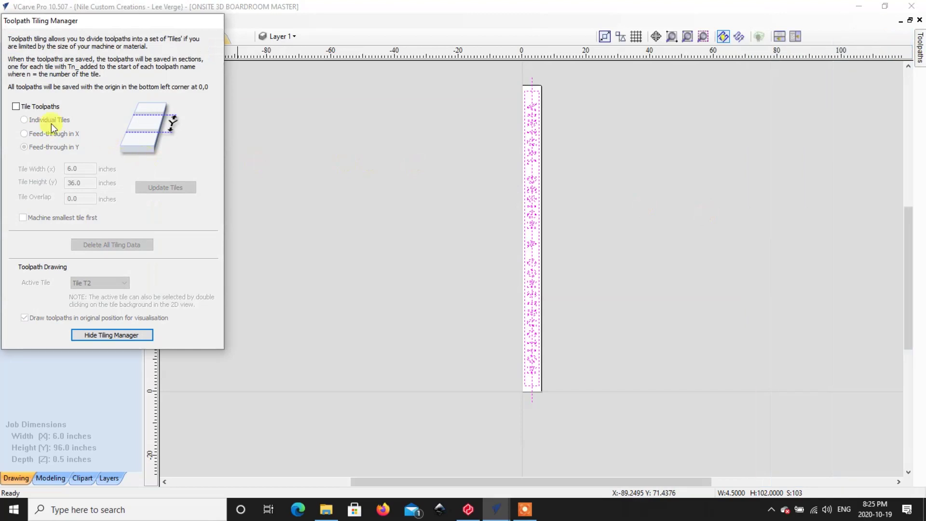
click(16, 107)
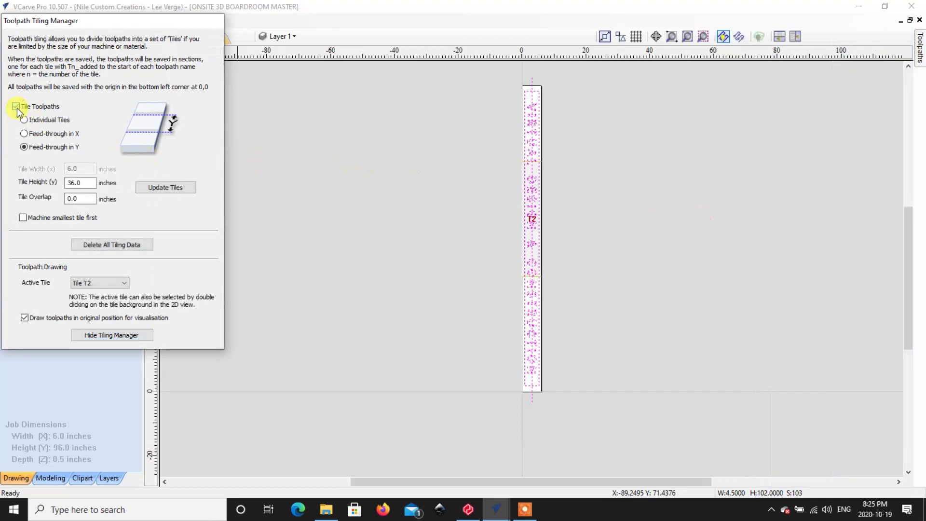
click(83, 186)
- Make tile T3 the active tile and deselect everything on the drawing
click(127, 287)
click(122, 297)
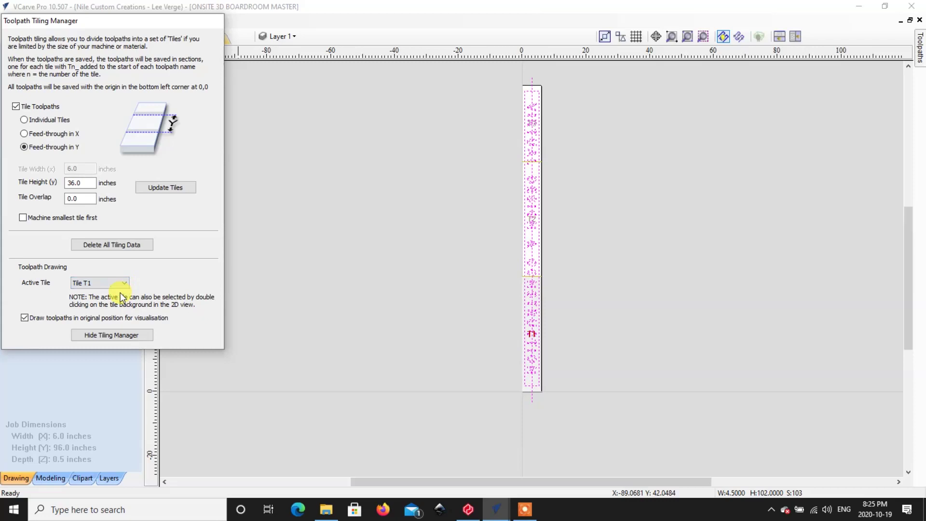
click(124, 285)
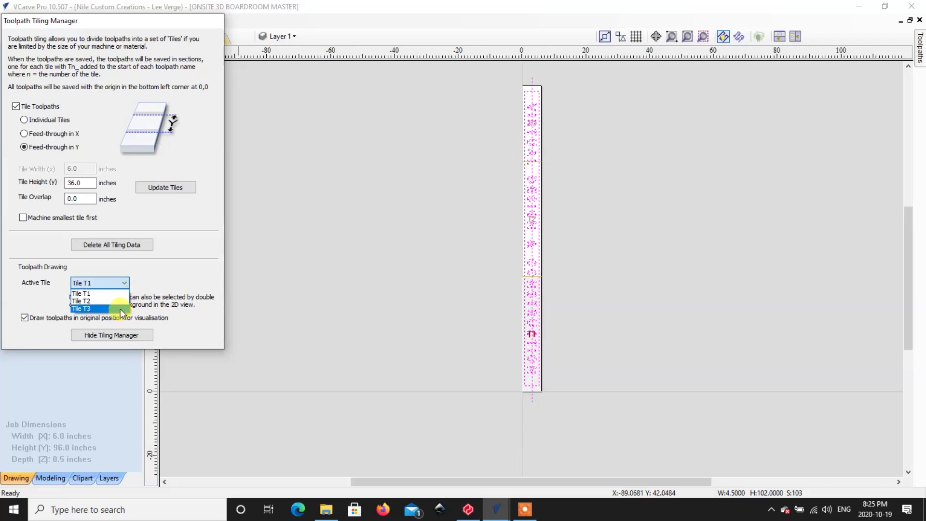
click(122, 311)
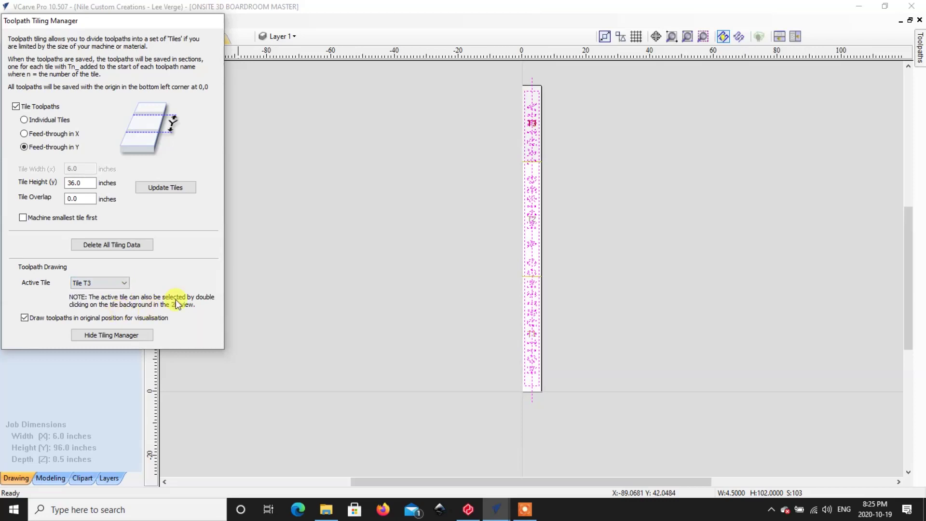
click(242, 221)
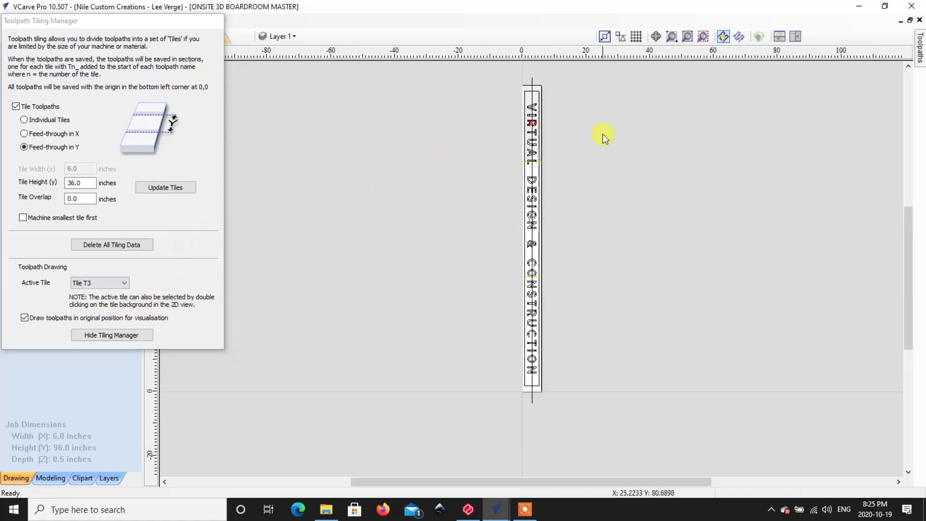
scroll(549, 132, up, 2)
scroll(536, 151, up, 2)
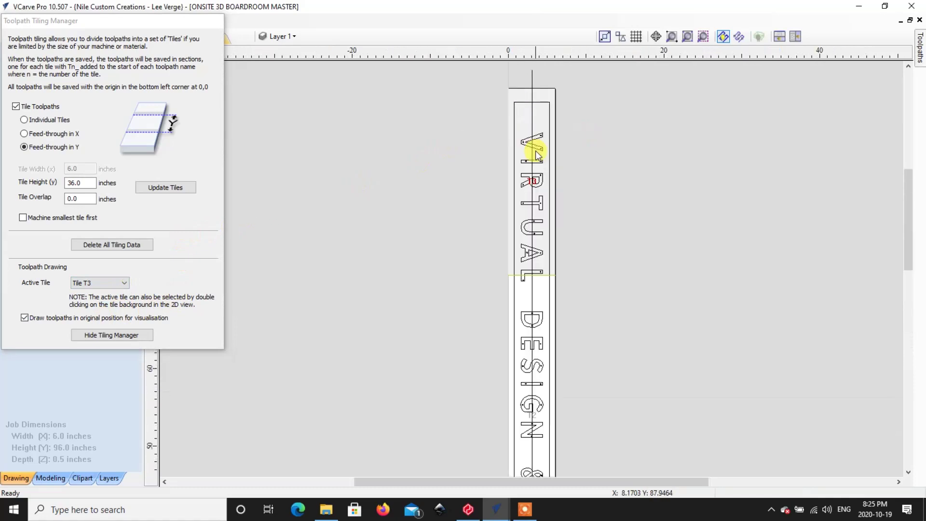
scroll(533, 164, up, 2)
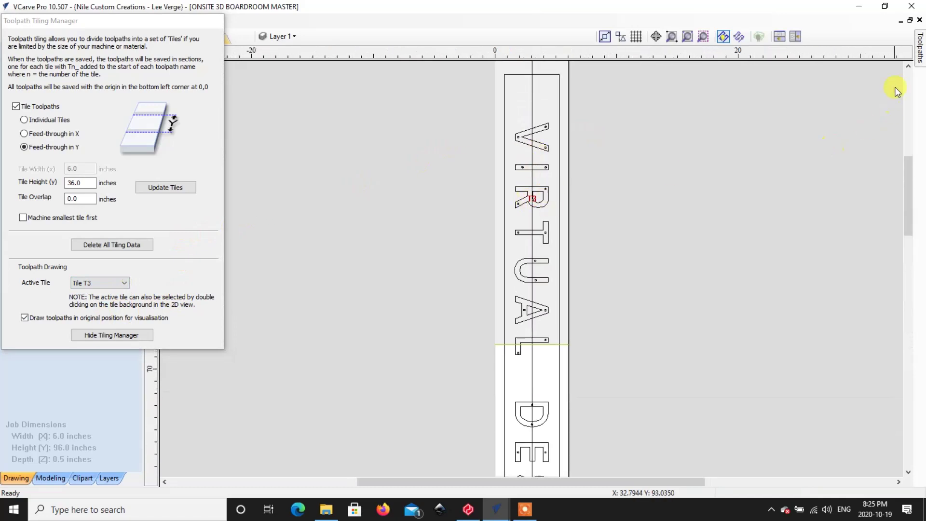
- Show Profile 1, rename it 'little letters', and bring up the Save Toolpaths panel
click(920, 49)
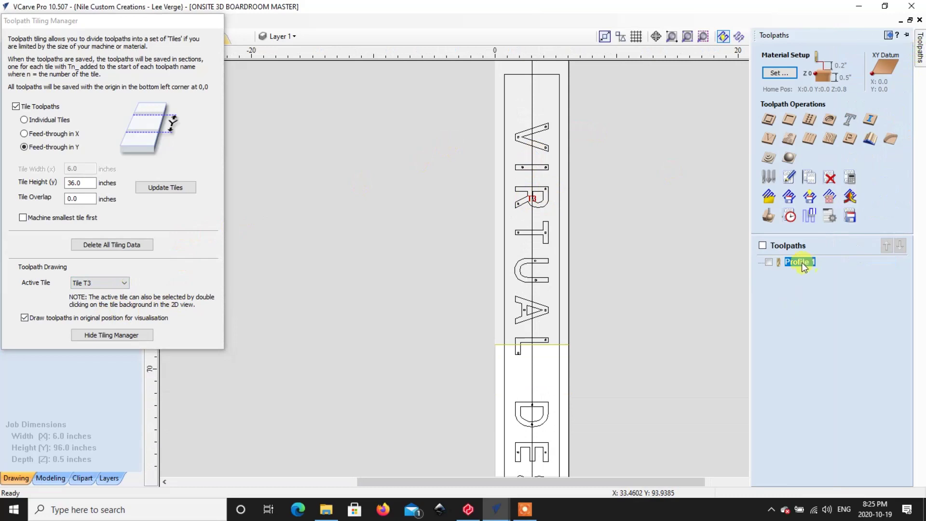
mouse_move(799, 263)
click(769, 263)
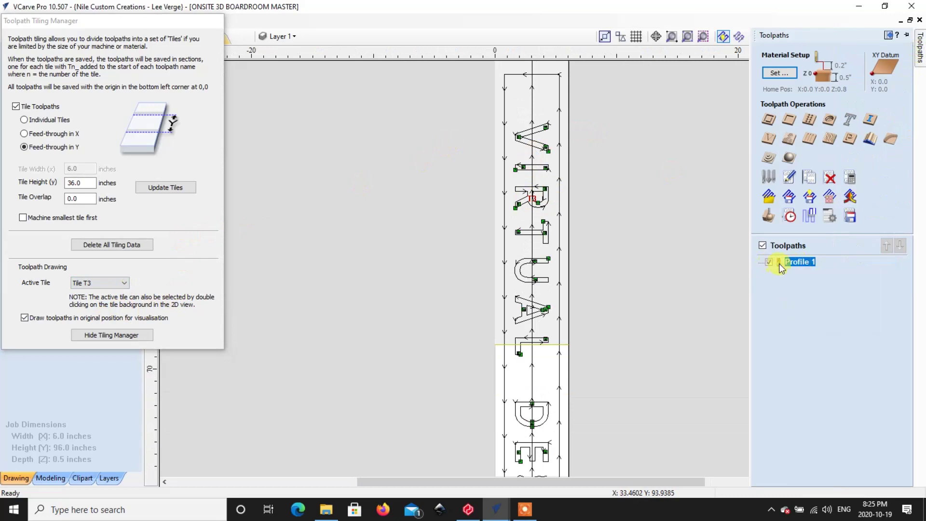
right_click(798, 264)
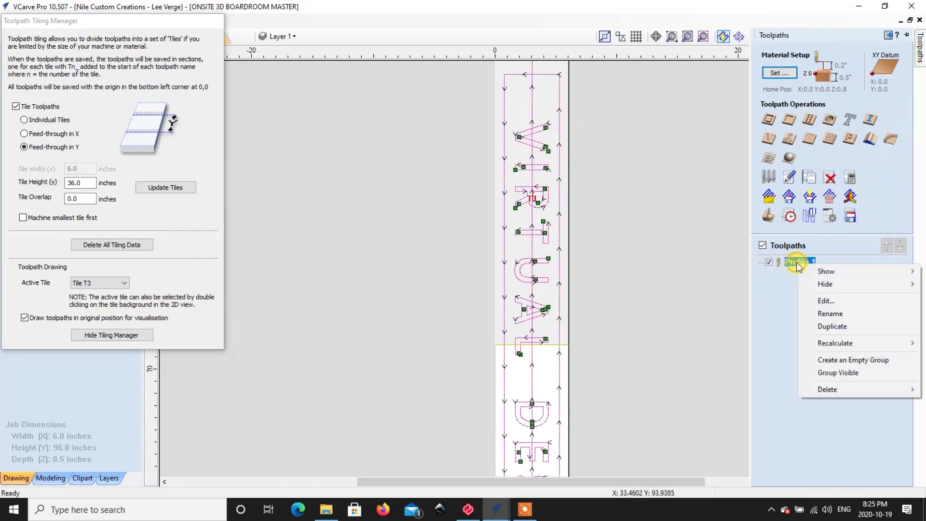
click(820, 313)
text(I)
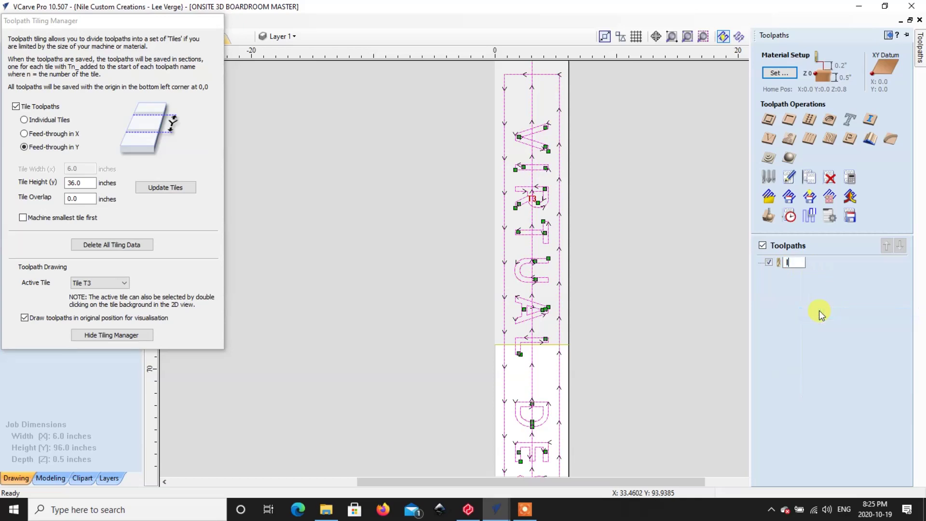
text(ittle letters)
key(Return)
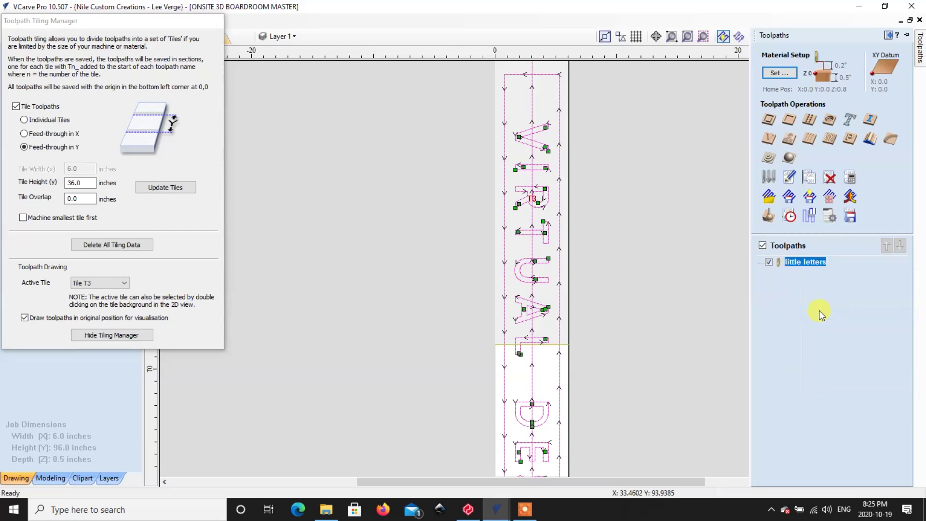
click(851, 217)
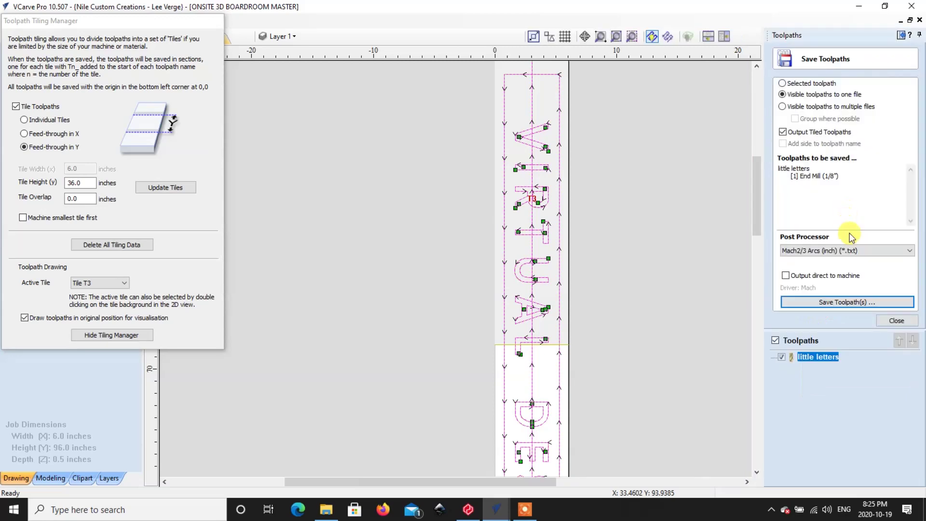
- Save the tiled toolpath files to Desktop > youtube screen recording, then zoom to fit the job
click(862, 303)
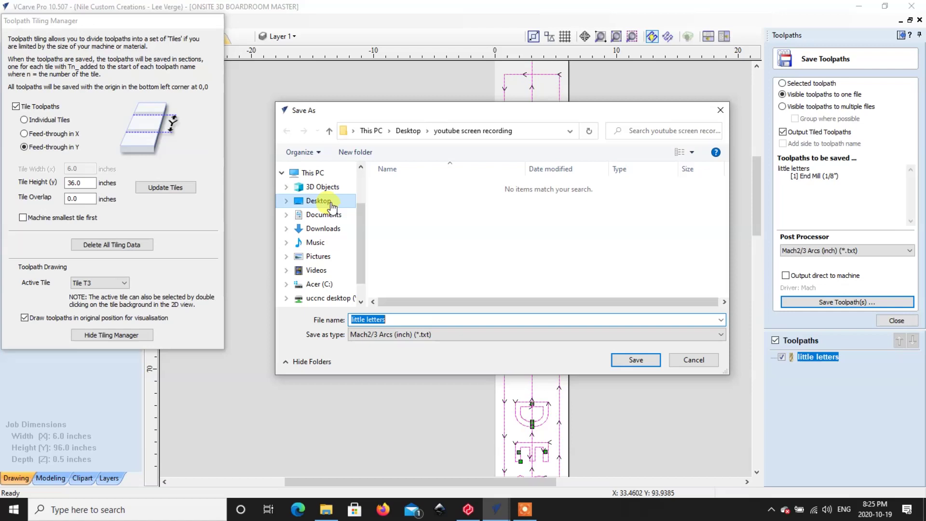
click(316, 200)
scroll(424, 227, down, 4)
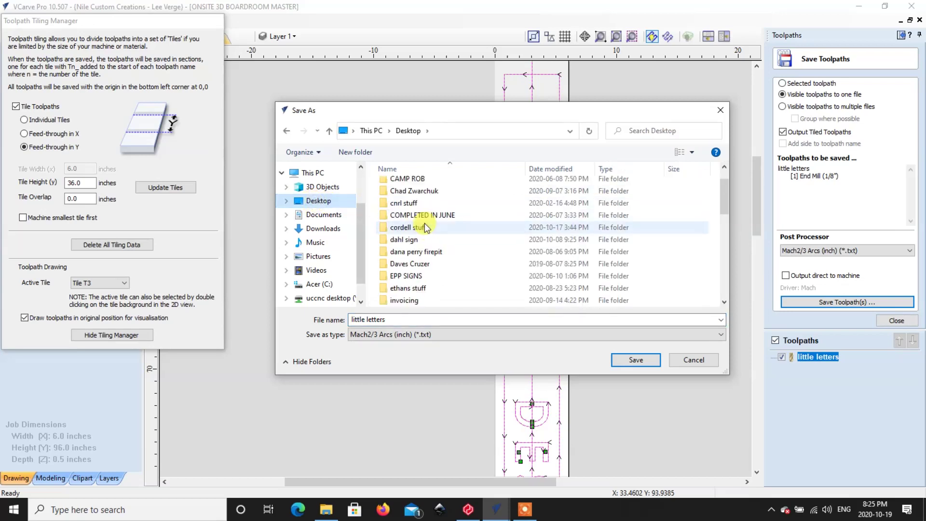
scroll(426, 228, down, 8)
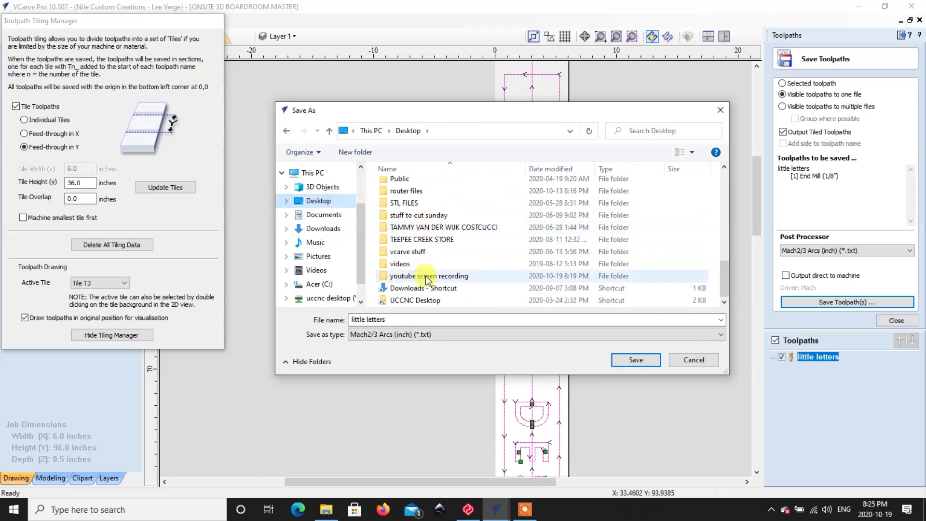
double_click(430, 276)
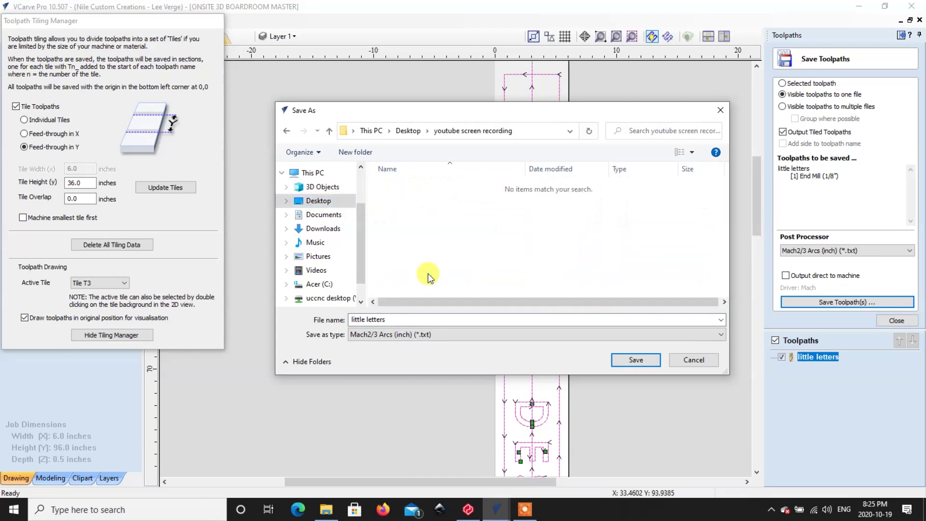
click(628, 362)
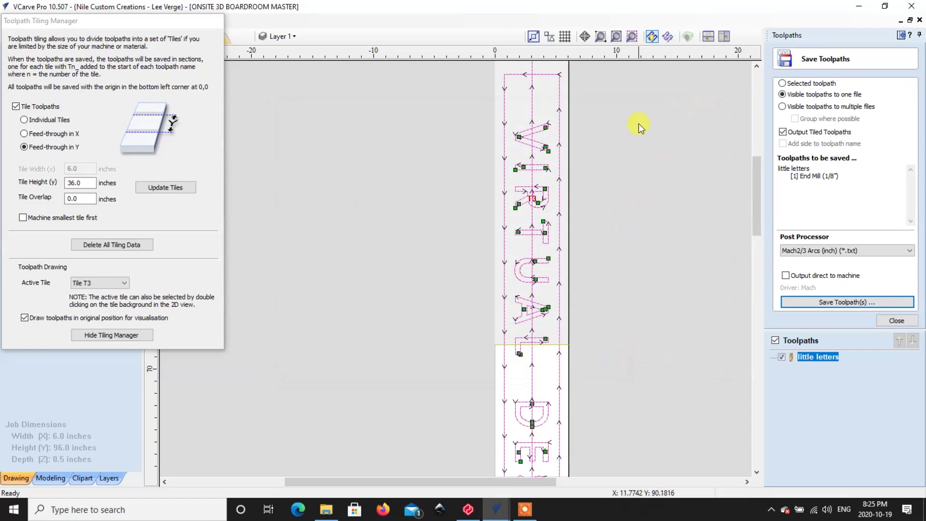
key(F3)
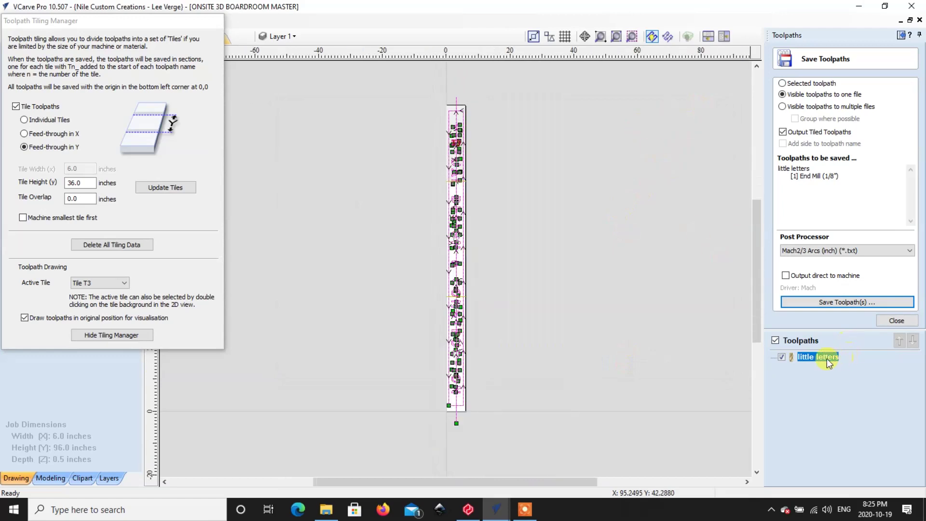
click(868, 7)
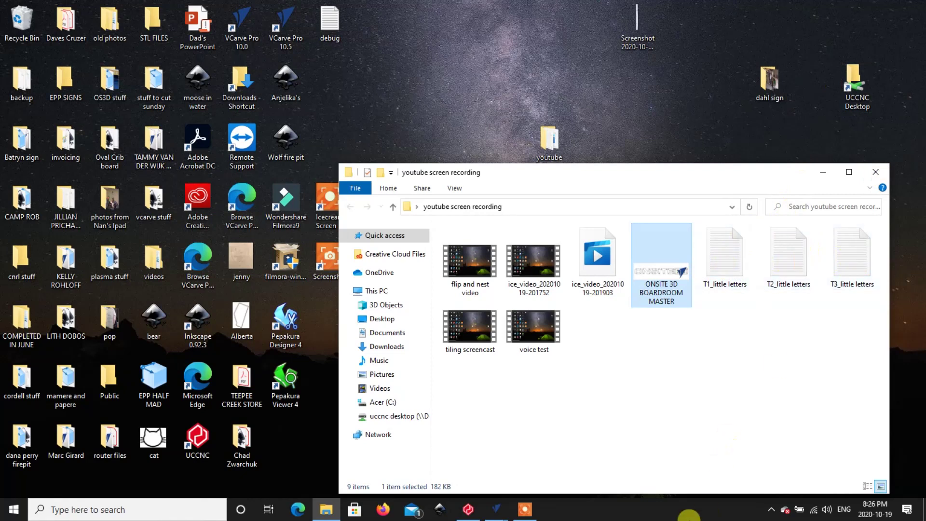
mouse_move(495, 510)
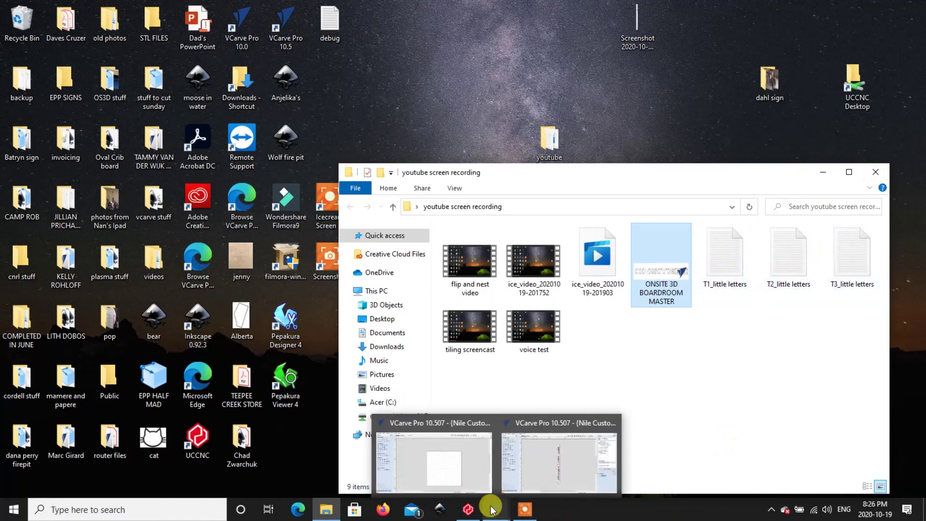
click(548, 464)
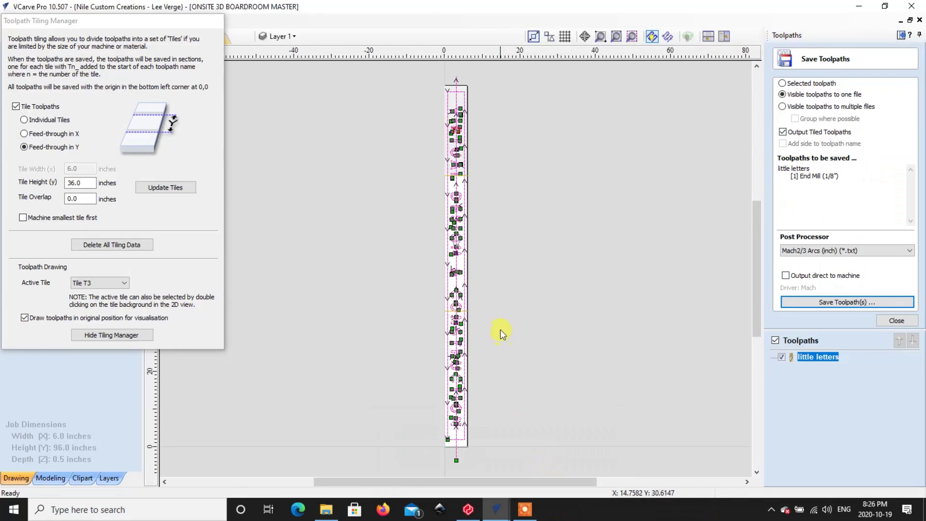
scroll(503, 325, up, 5)
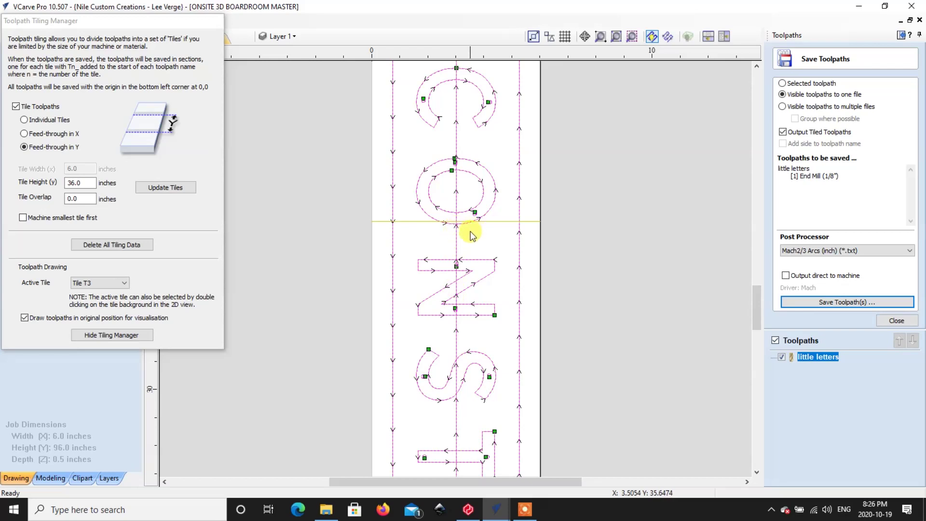
scroll(458, 232, down, 6)
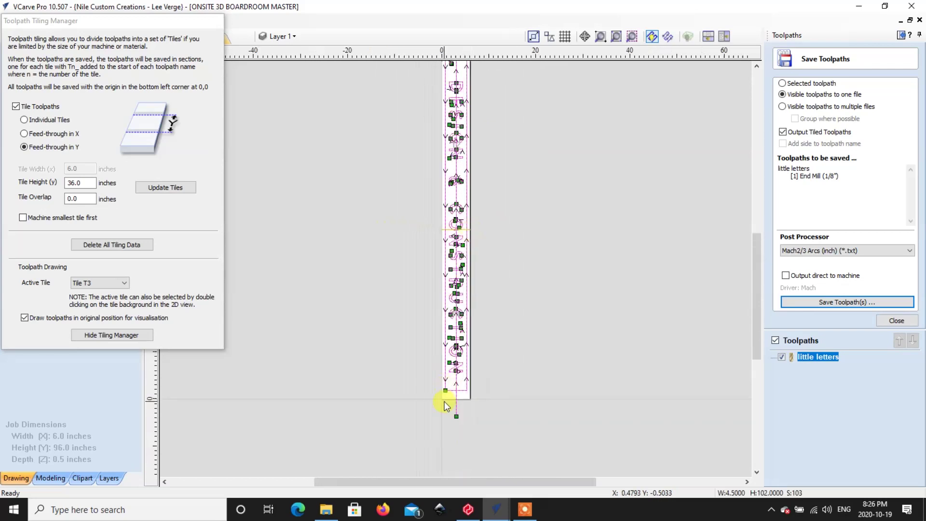
middle_drag(445, 398, 471, 295)
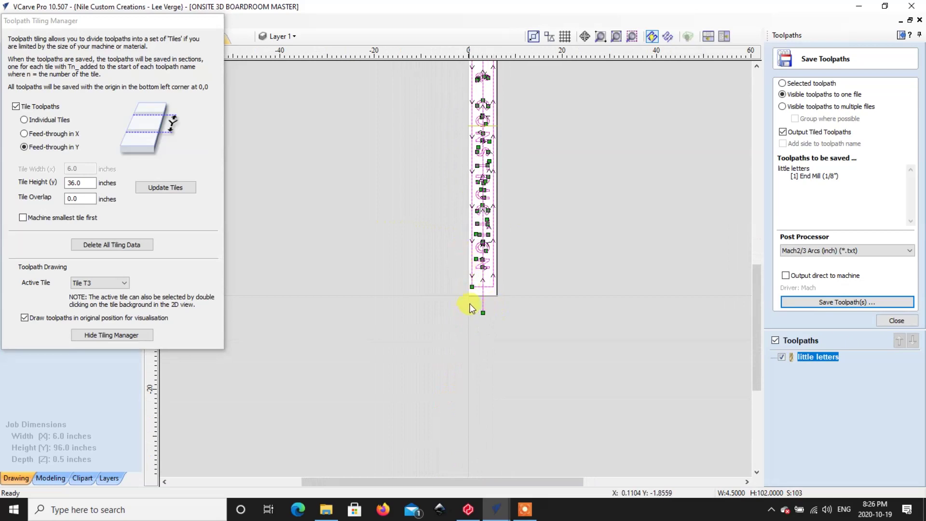
scroll(474, 299, up, 6)
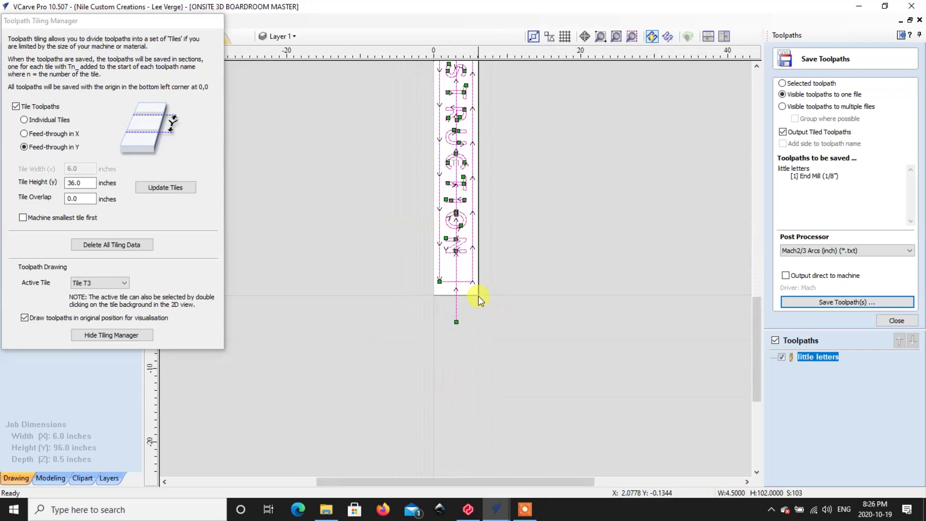
middle_drag(480, 299, 559, 302)
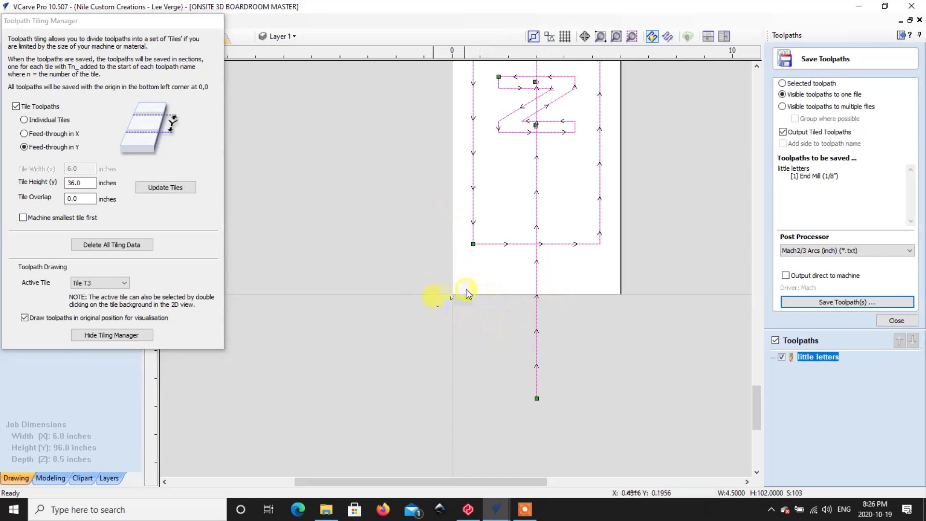
scroll(492, 295, up, 3)
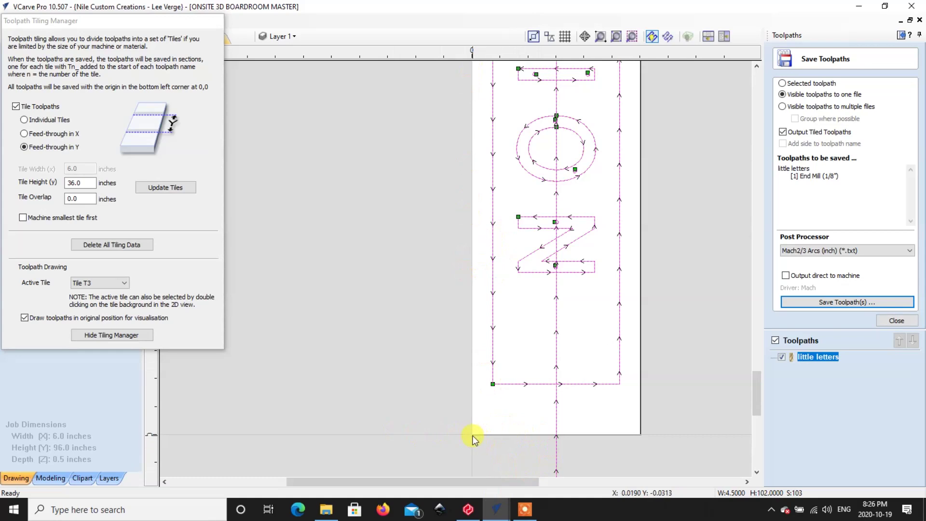
scroll(473, 434, up, 4)
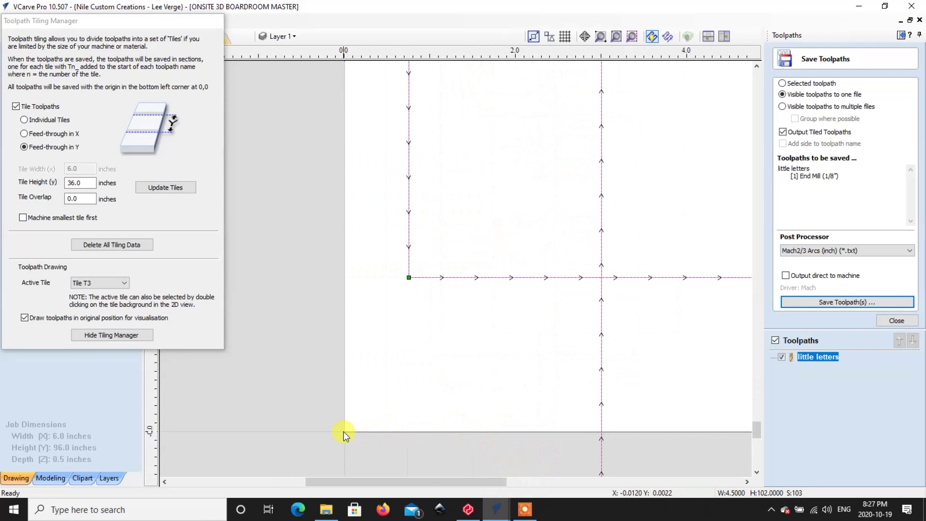
scroll(533, 304, down, 3)
scroll(536, 305, down, 2)
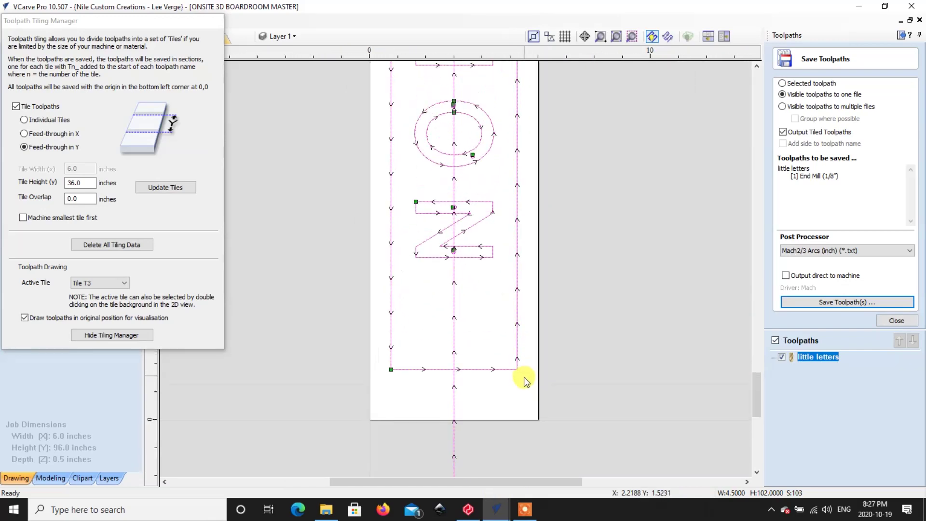
scroll(494, 242, up, 5)
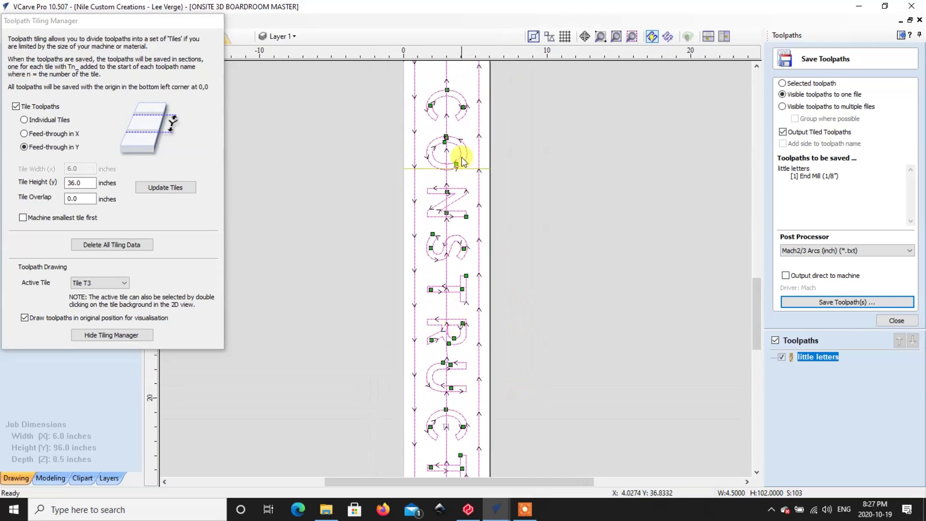
scroll(451, 176, up, 5)
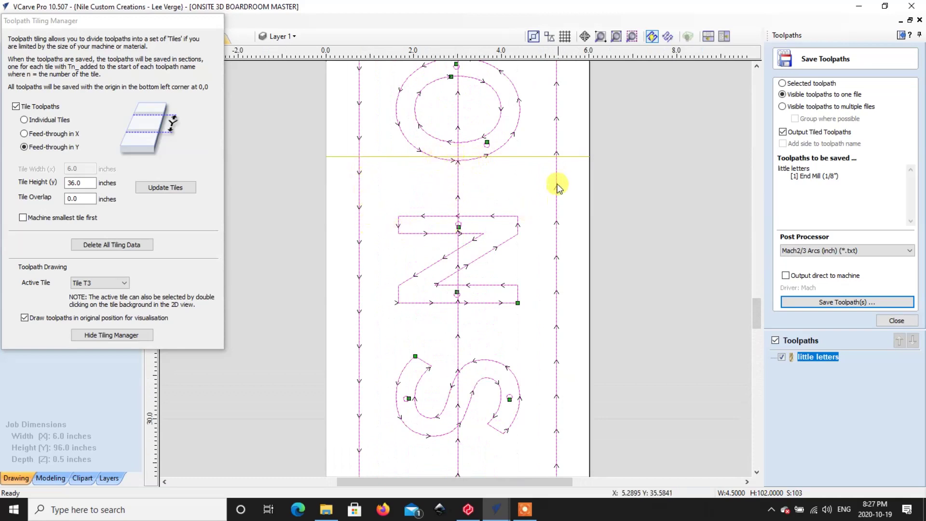
middle_drag(550, 229, 562, 425)
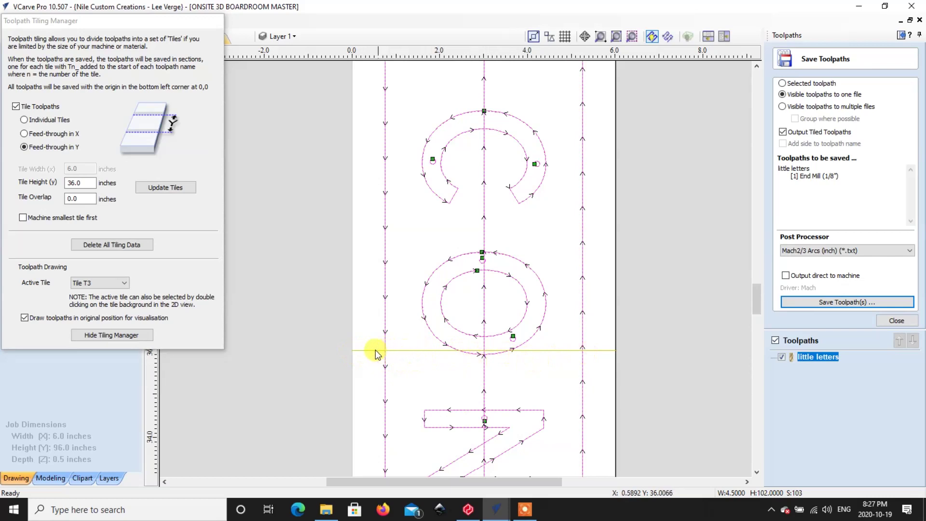
scroll(451, 338, down, 8)
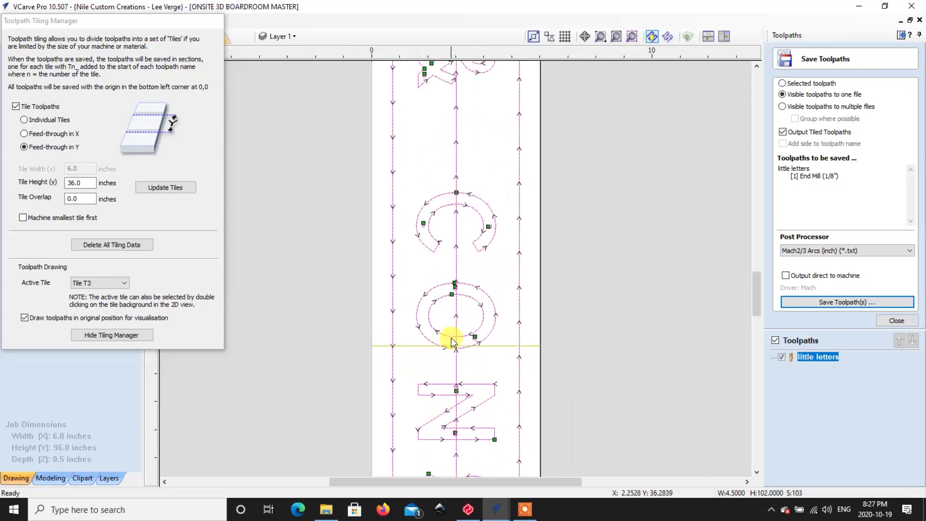
middle_drag(451, 338, 438, 221)
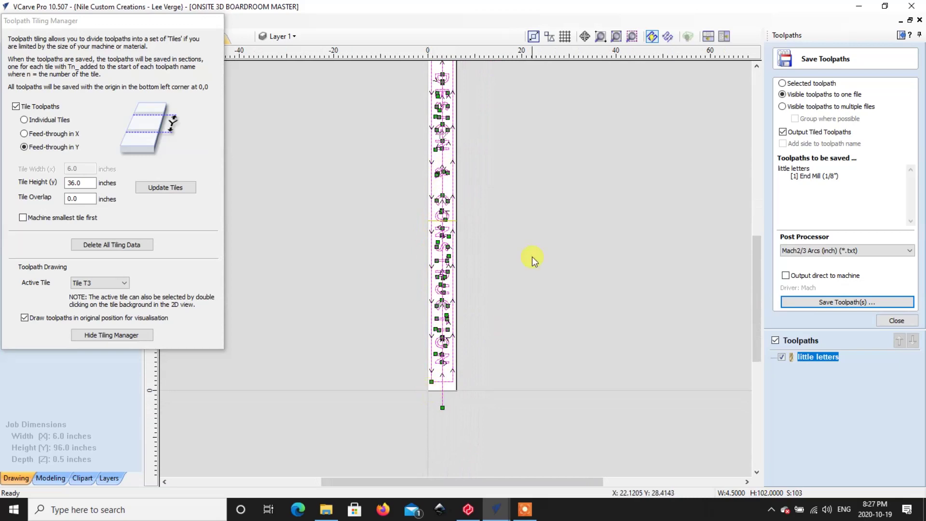
middle_drag(512, 169, 485, 315)
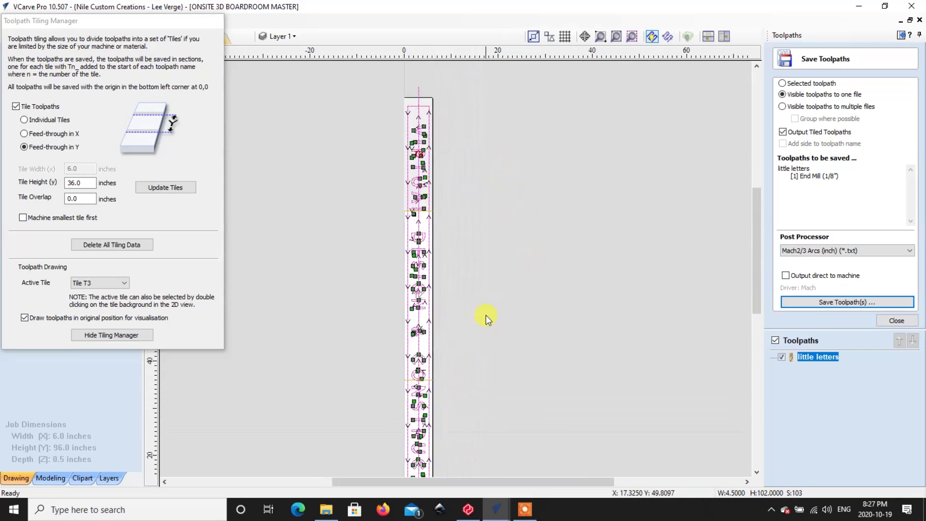
scroll(413, 389, up, 2)
scroll(413, 389, up, 5)
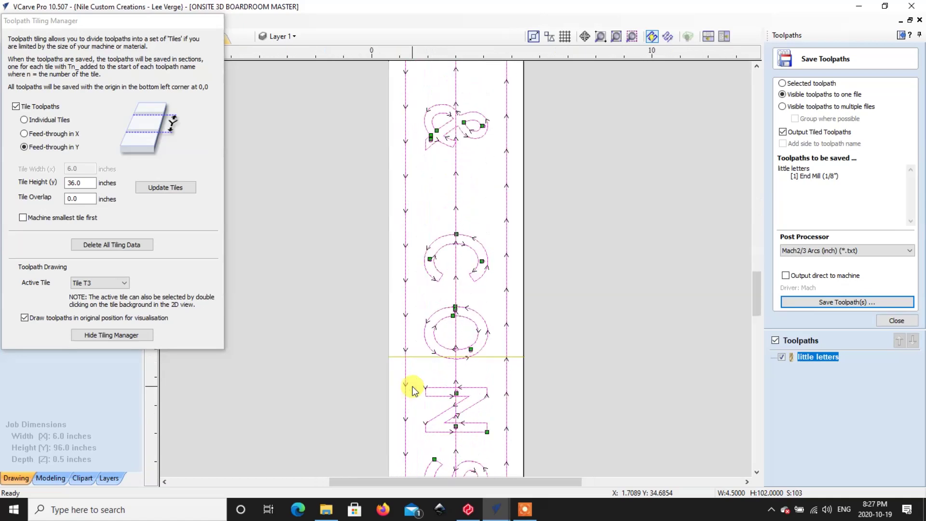